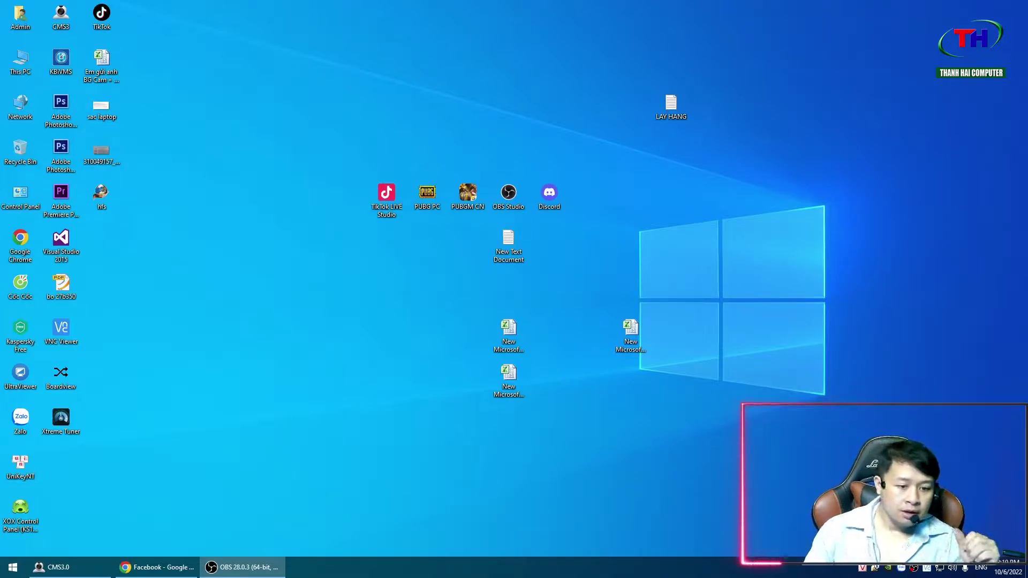
- Refresh the desktop, then hide the desktop icons and show them again
{"action": "right_click", "coordinate": [242, 289]}
{"action": "left_click", "coordinate": [272, 320]}
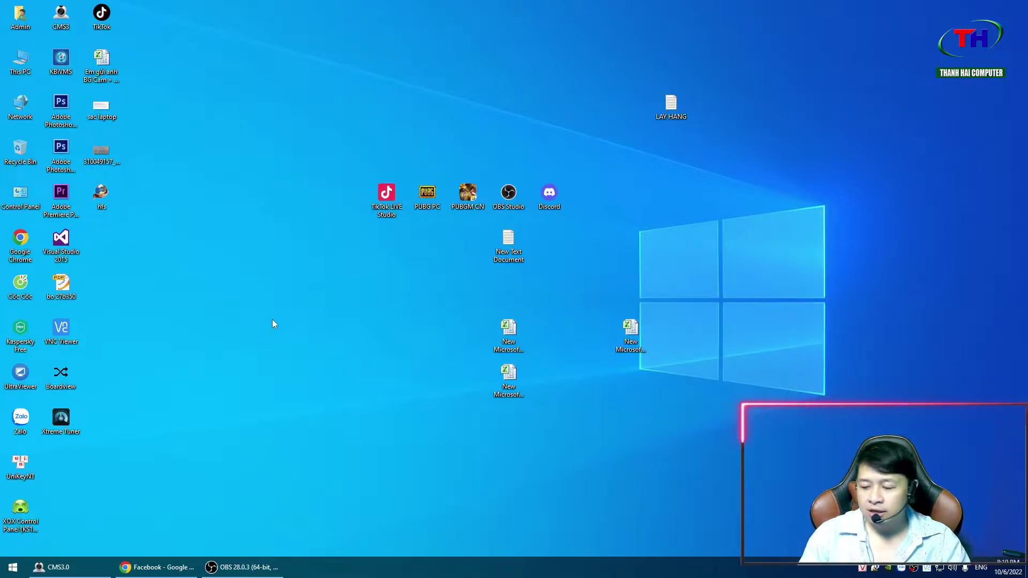
{"action": "right_click", "coordinate": [272, 319]}
{"action": "key", "text": "v"}
{"action": "key", "text": "d"}
{"action": "right_click", "coordinate": [289, 322]}
{"action": "key", "text": "v"}
{"action": "key", "text": "d"}
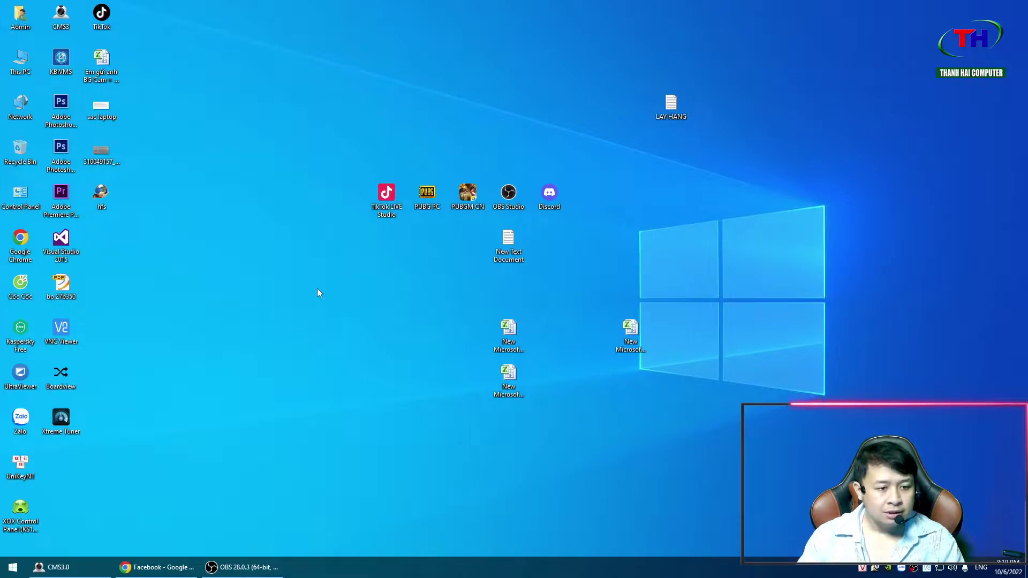
- Refresh the desktop again and bring Chrome with the Facebook feed to the front
{"action": "right_click", "coordinate": [317, 288]}
{"action": "left_click", "coordinate": [330, 322]}
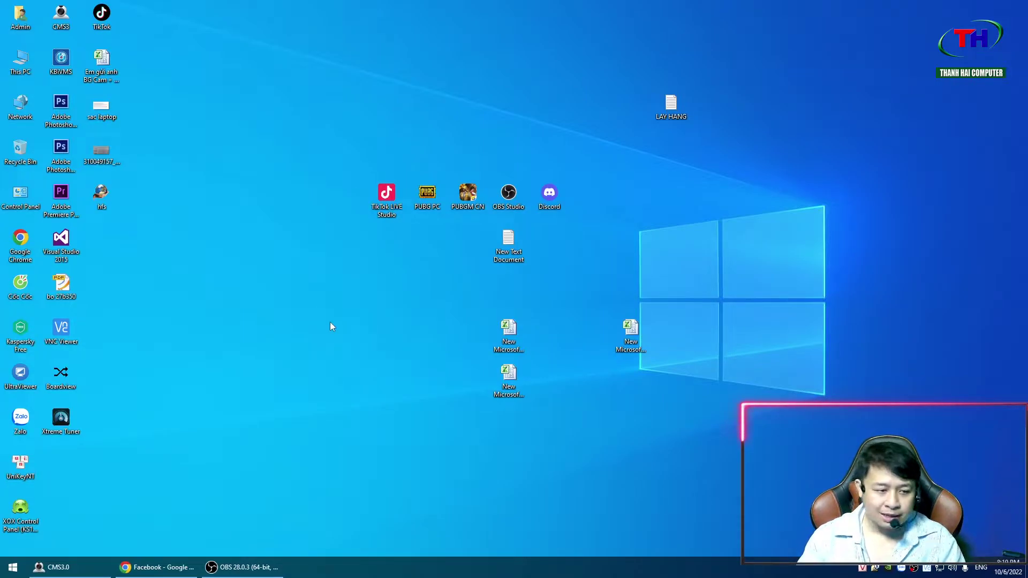
{"action": "left_click", "coordinate": [136, 567]}
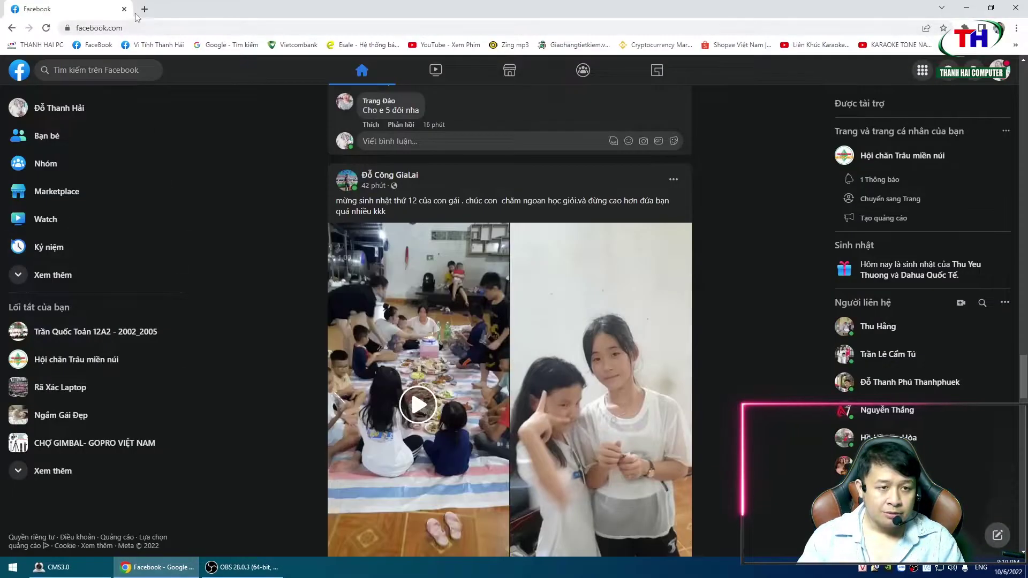
- Open a new Chrome tab and go to zoom.us
{"action": "left_click", "coordinate": [144, 10]}
{"action": "left_click", "coordinate": [205, 26]}
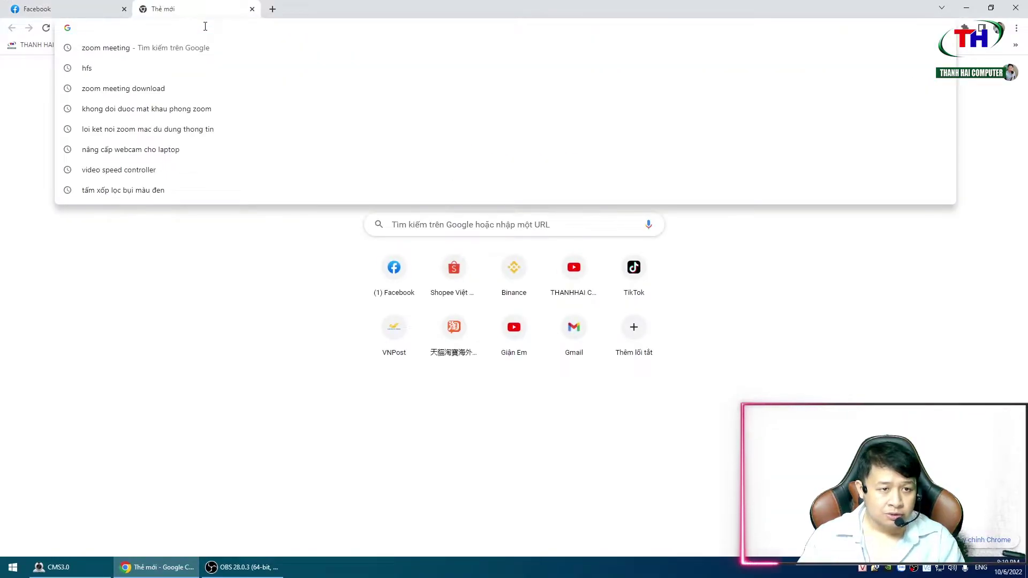
{"action": "type", "text": "zoo"}
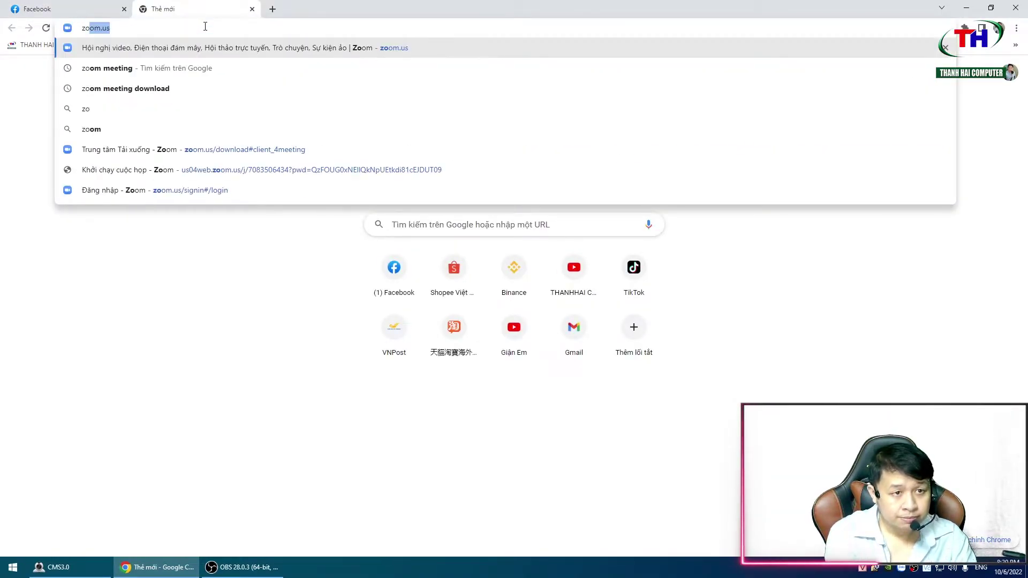
{"action": "type", "text": "m.us"}
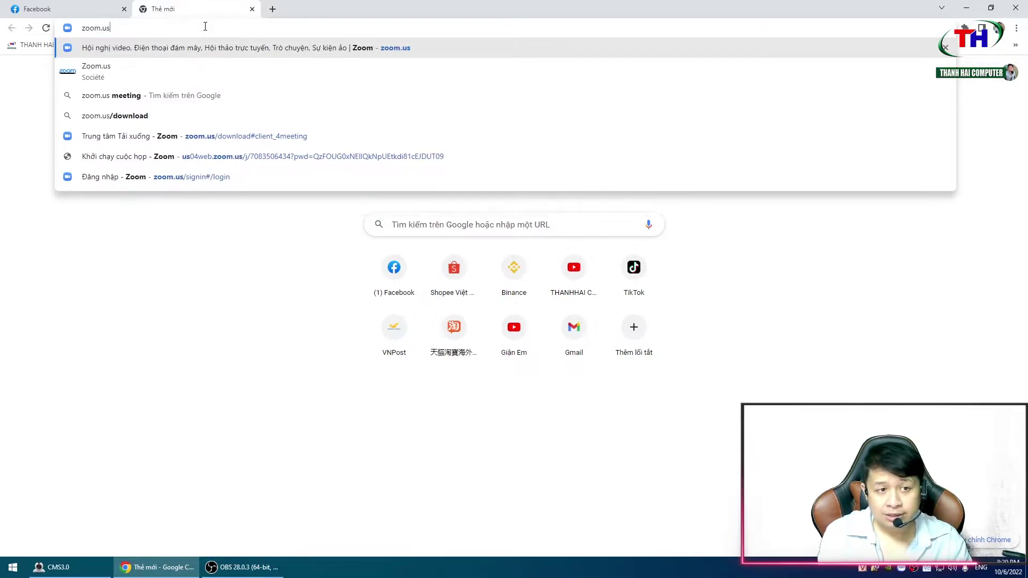
{"action": "key", "text": "Return"}
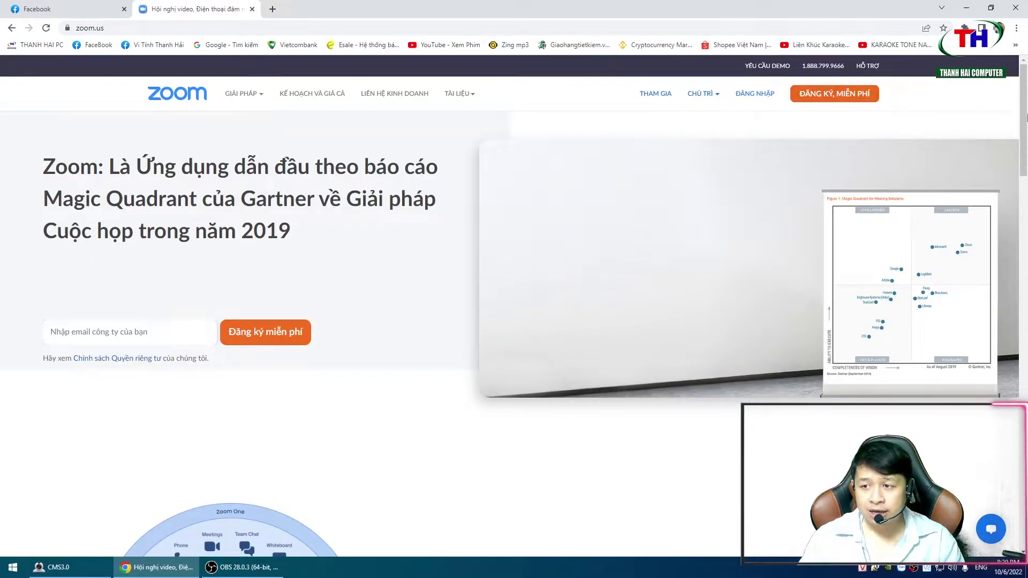
- Open the Meetings Client download from the zoom.us footer to reach the Download Center
{"action": "scroll", "coordinate": [450, 277], "scroll_direction": "down", "scroll_amount": 10}
{"action": "scroll", "coordinate": [351, 374], "scroll_direction": "down", "scroll_amount": 10}
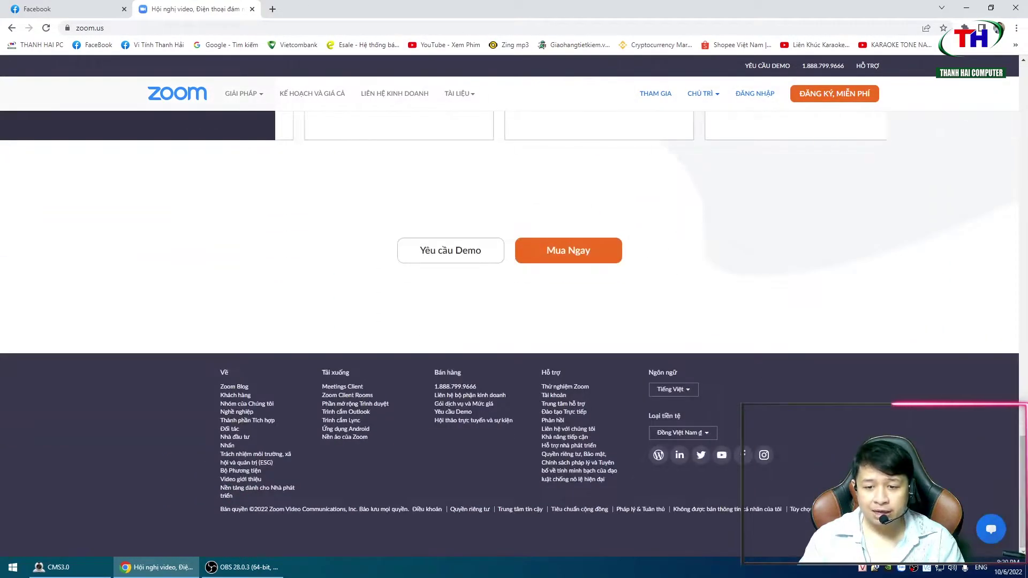
{"action": "left_click", "coordinate": [328, 374]}
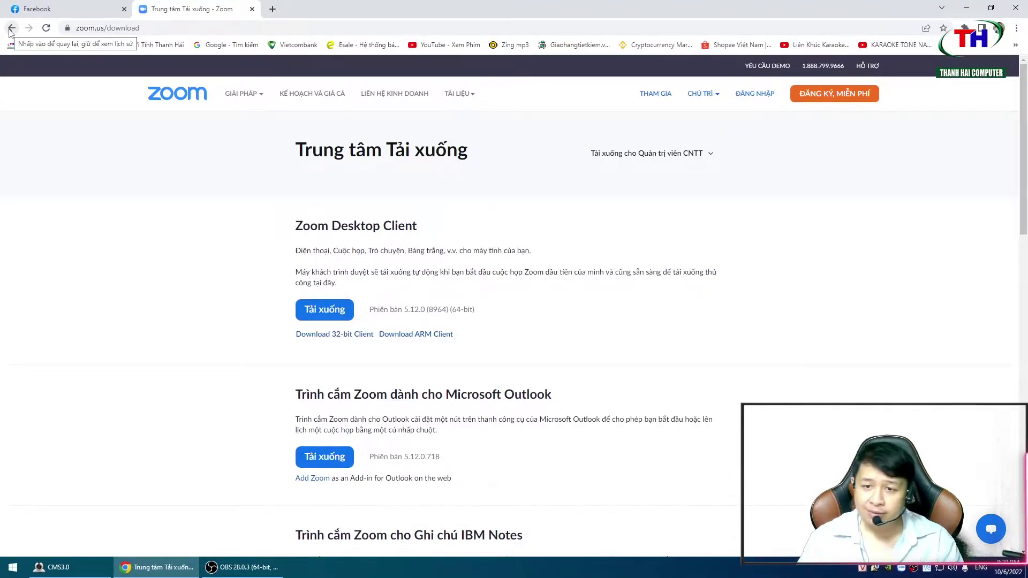
{"action": "left_click", "coordinate": [11, 28]}
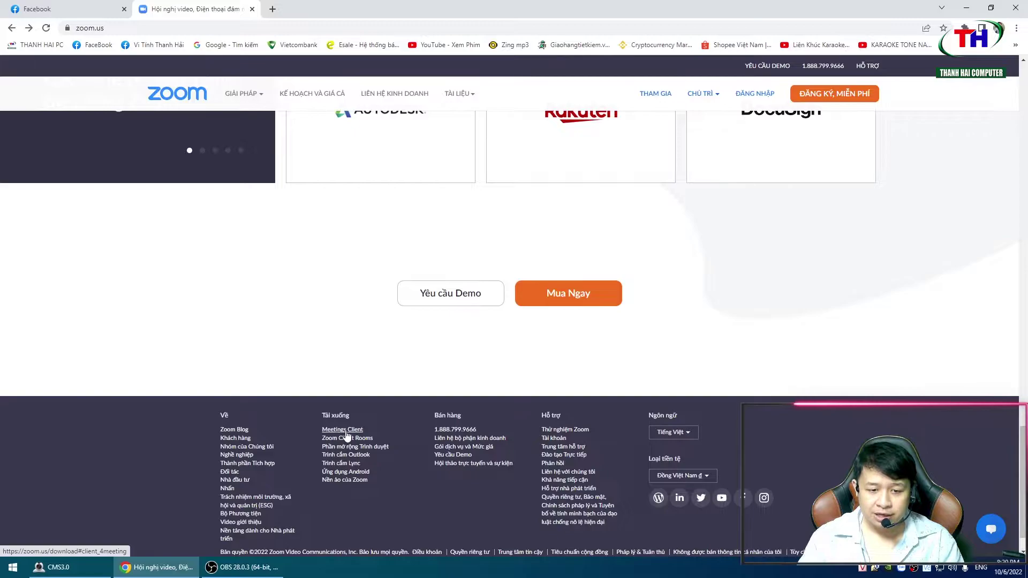
{"action": "left_click", "coordinate": [354, 432]}
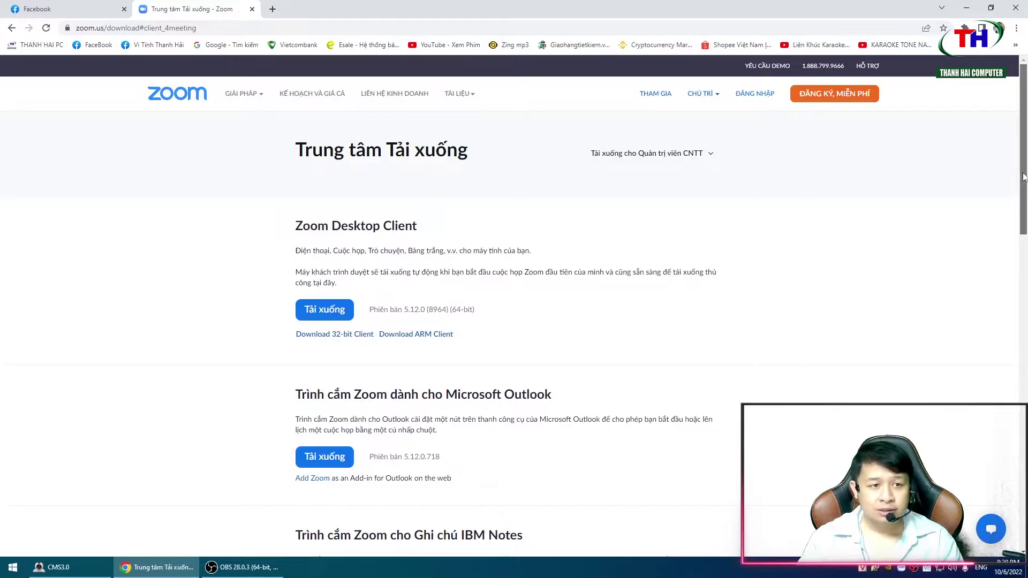
{"action": "left_click_drag", "start_coordinate": [1022, 176], "coordinate": [1022, 182]}
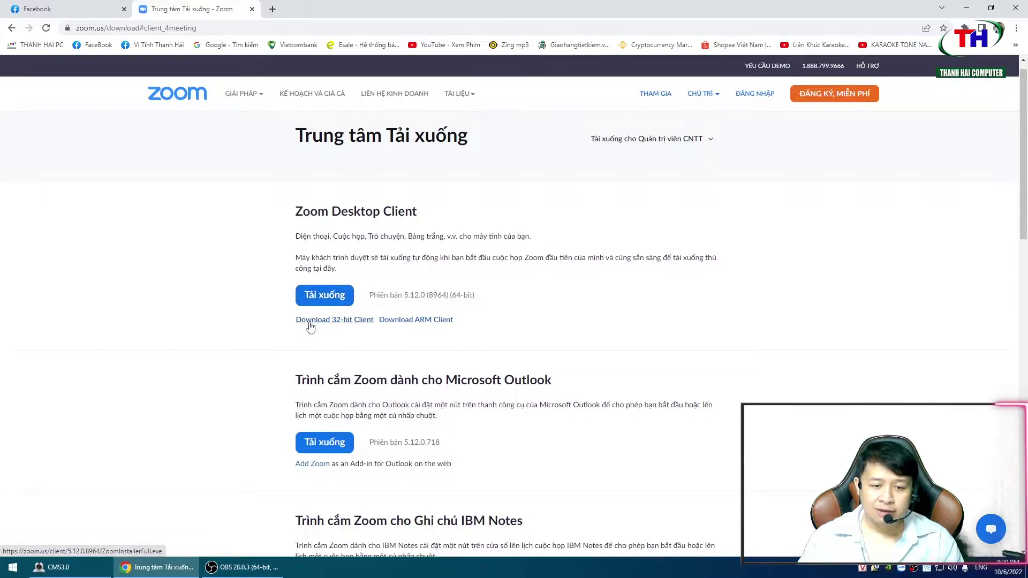
- Check in This PC's Properties that the system type is 64-bit, then close Settings
{"action": "left_click", "coordinate": [966, 7]}
{"action": "right_click", "coordinate": [21, 75]}
{"action": "left_click", "coordinate": [73, 240]}
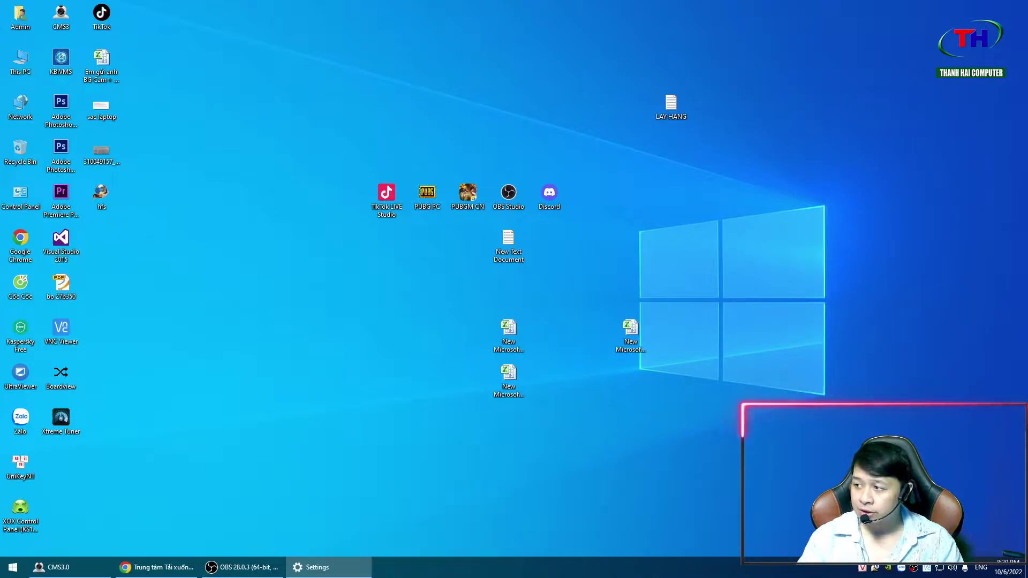
{"action": "left_click_drag", "start_coordinate": [840, 90], "coordinate": [443, 69]}
{"action": "double_click", "coordinate": [443, 69]}
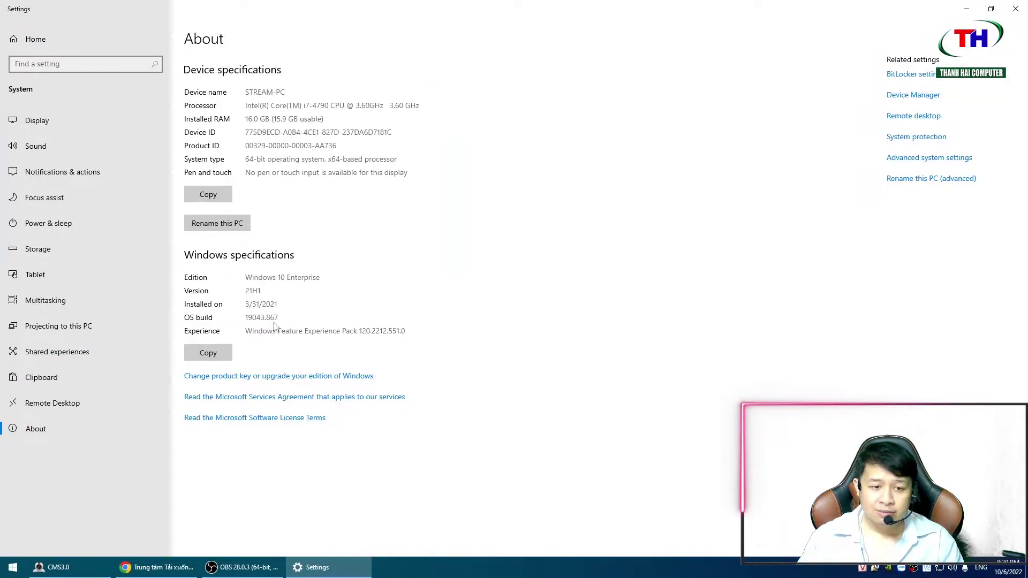
{"action": "left_click_drag", "start_coordinate": [247, 161], "coordinate": [435, 195]}
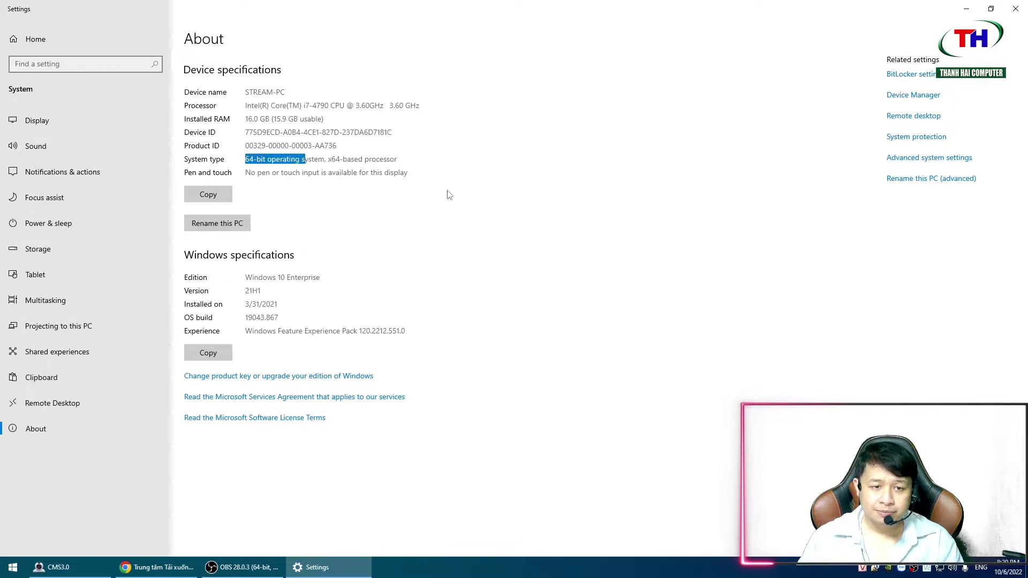
{"action": "left_click", "coordinate": [1015, 9]}
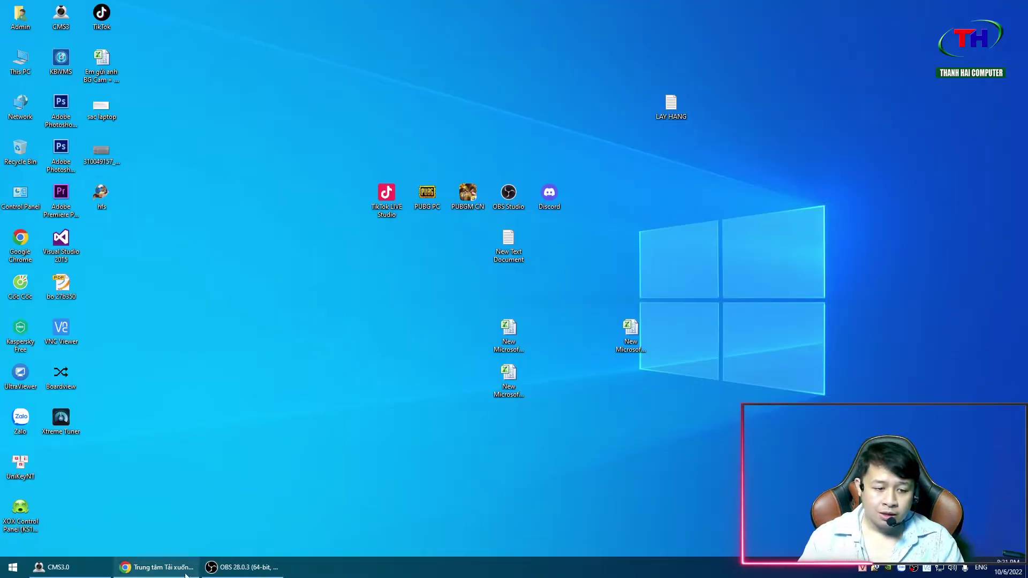
{"action": "left_click", "coordinate": [157, 567]}
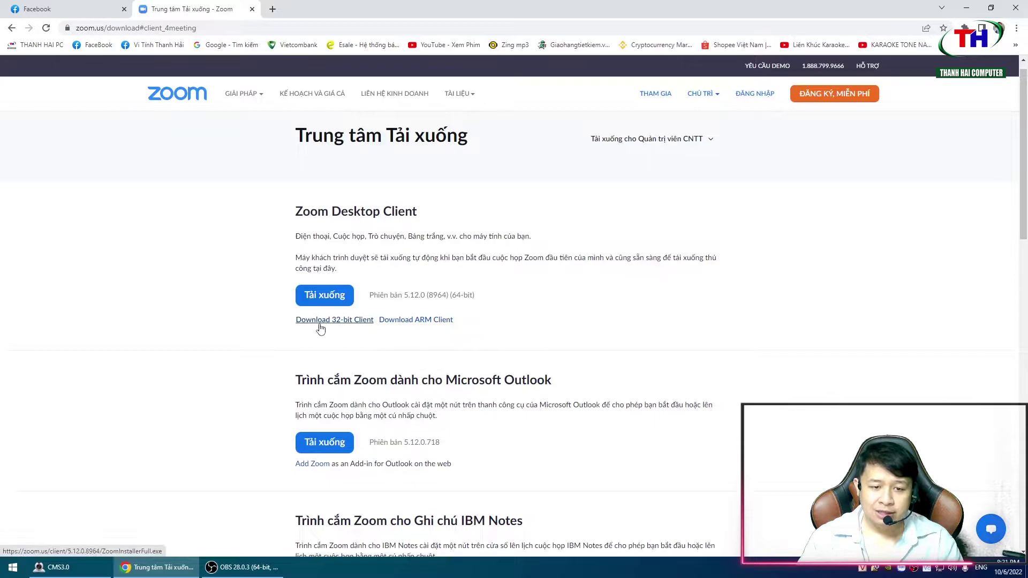
- Save the 64-bit ZoomInstallerFull.exe to the Desktop and minimize Chrome
{"action": "left_click", "coordinate": [322, 299]}
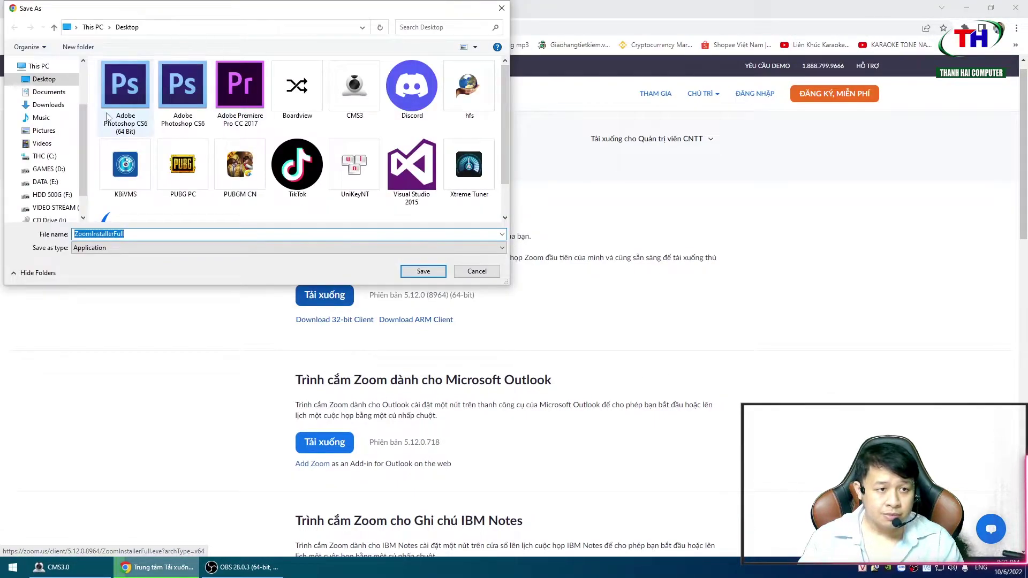
{"action": "left_click", "coordinate": [423, 271]}
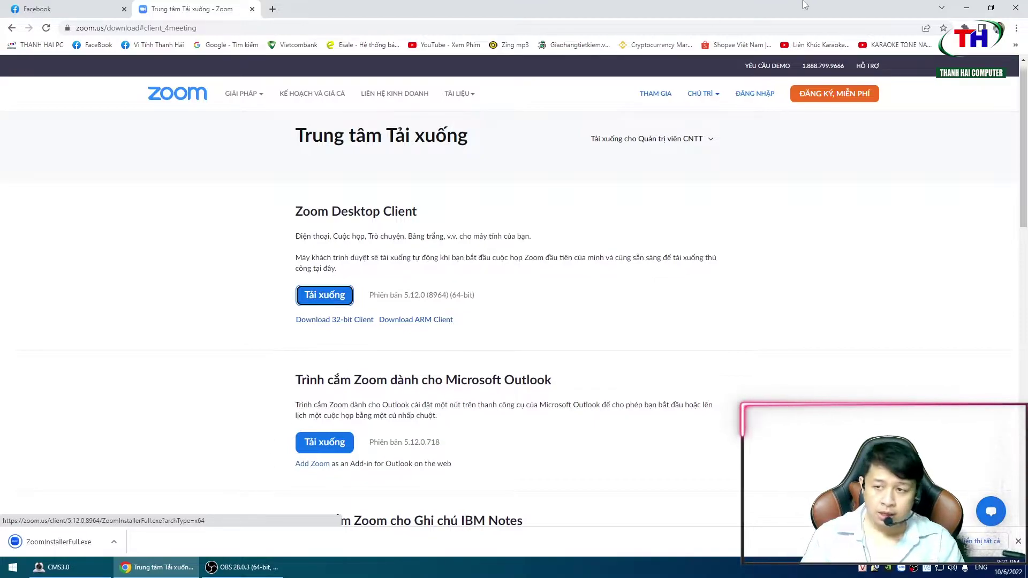
{"action": "left_click", "coordinate": [969, 7]}
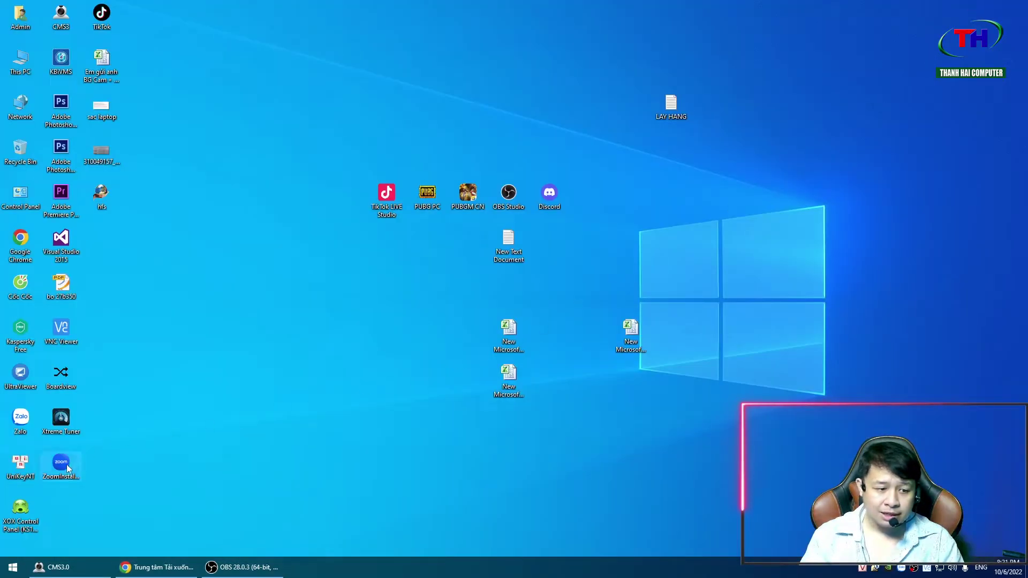
- Install Zoom 5.12.0 from ZoomInstallerFull and switch its language to Tiếng Việt
{"action": "double_click", "coordinate": [264, 284]}
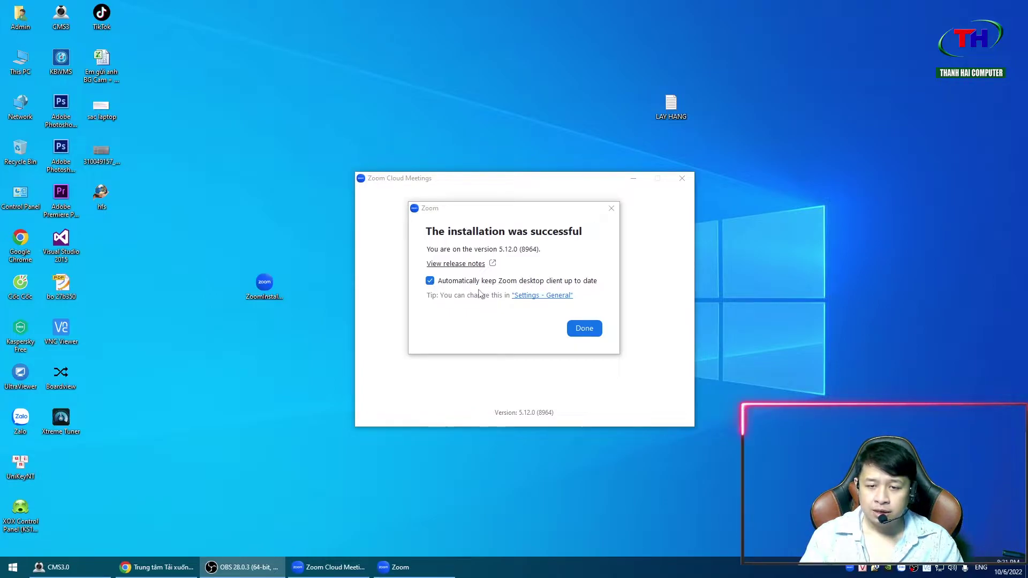
{"action": "left_click", "coordinate": [584, 329]}
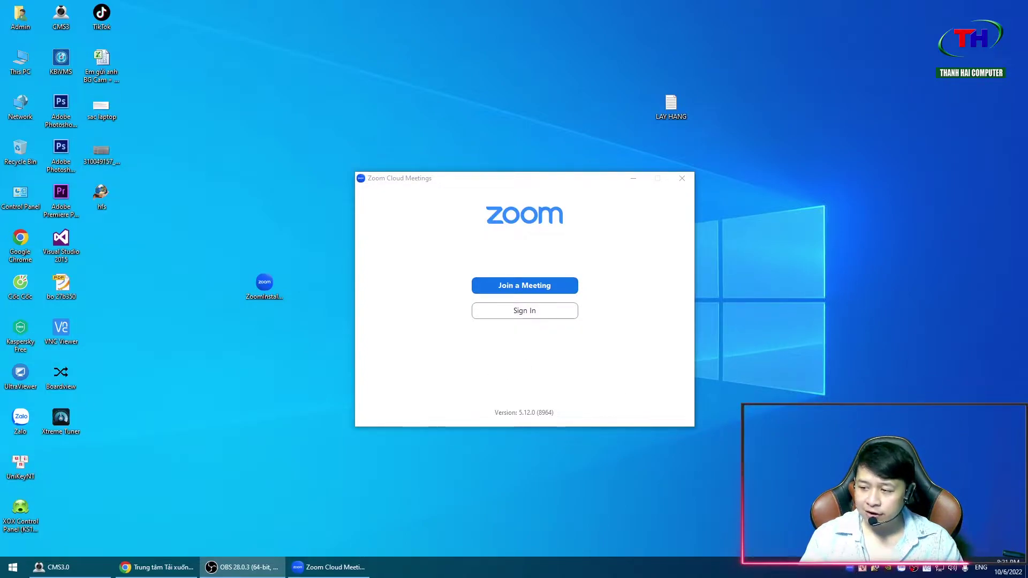
{"action": "mouse_move", "coordinate": [883, 524]}
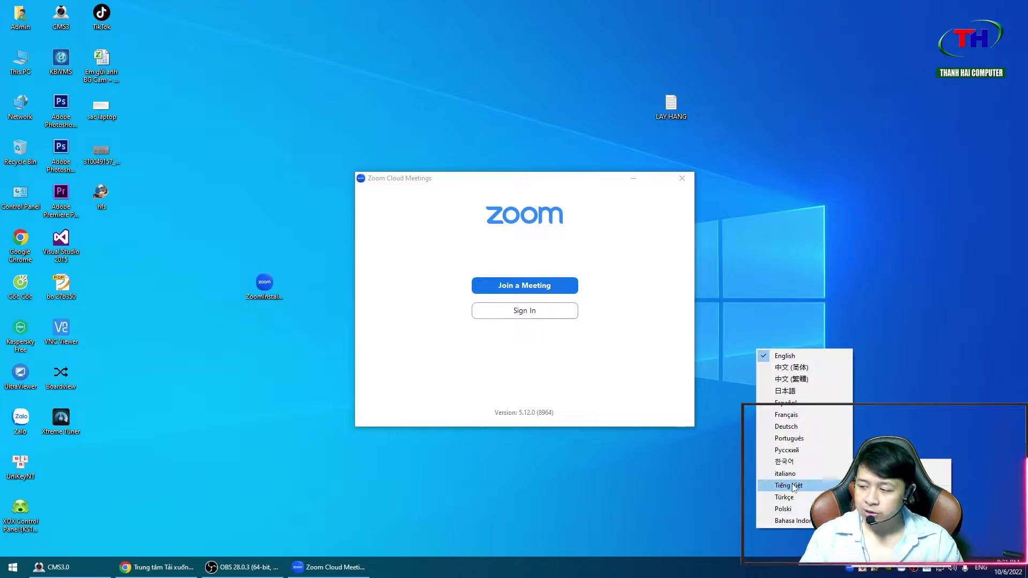
{"action": "left_click", "coordinate": [794, 487]}
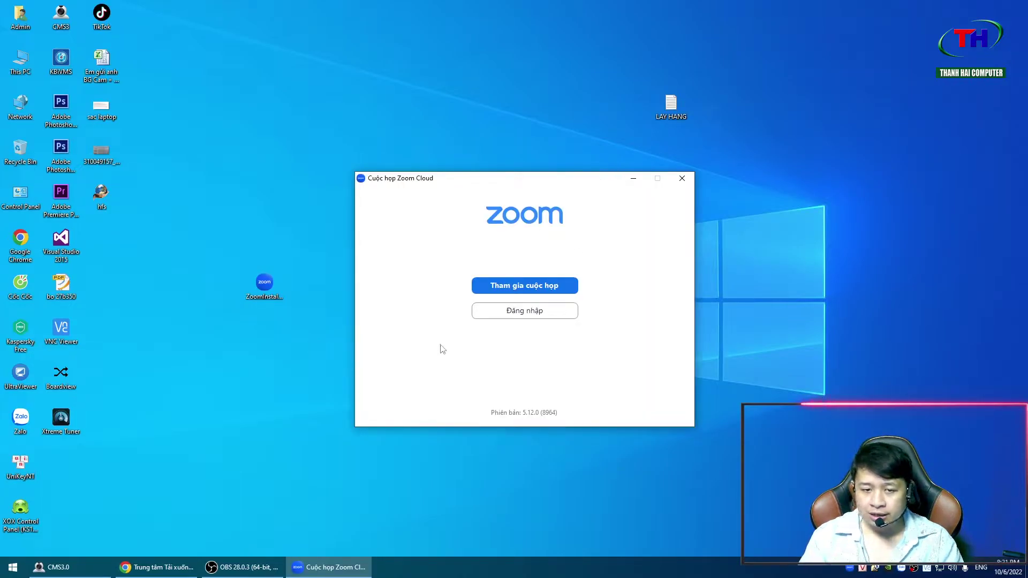
- Sign in to Zoom with the account's e-mail address and password
{"action": "left_click", "coordinate": [516, 314]}
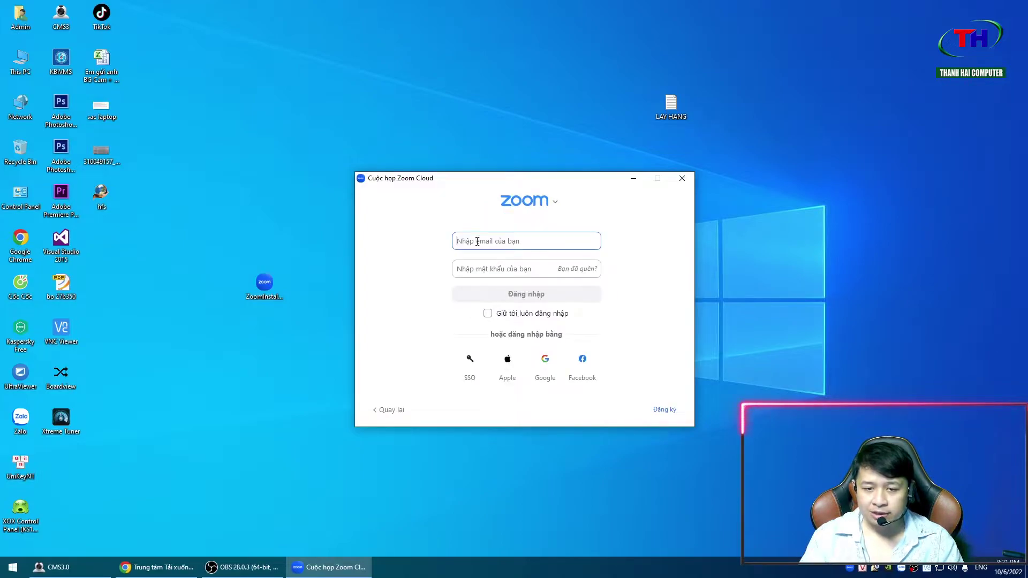
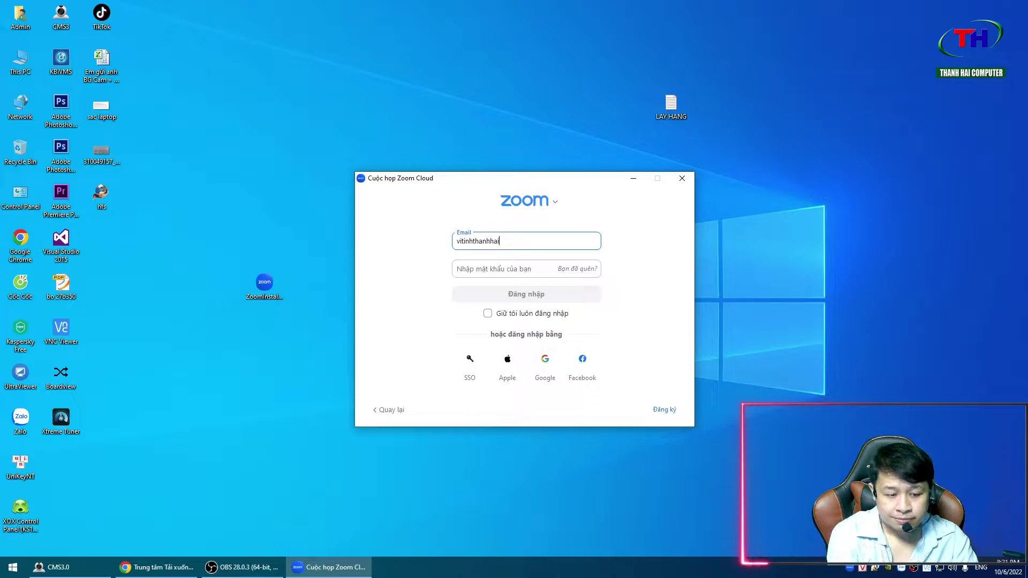
{"action": "key", "text": "Tab"}
{"action": "type", "text": "****"}
{"action": "key", "text": "Return"}
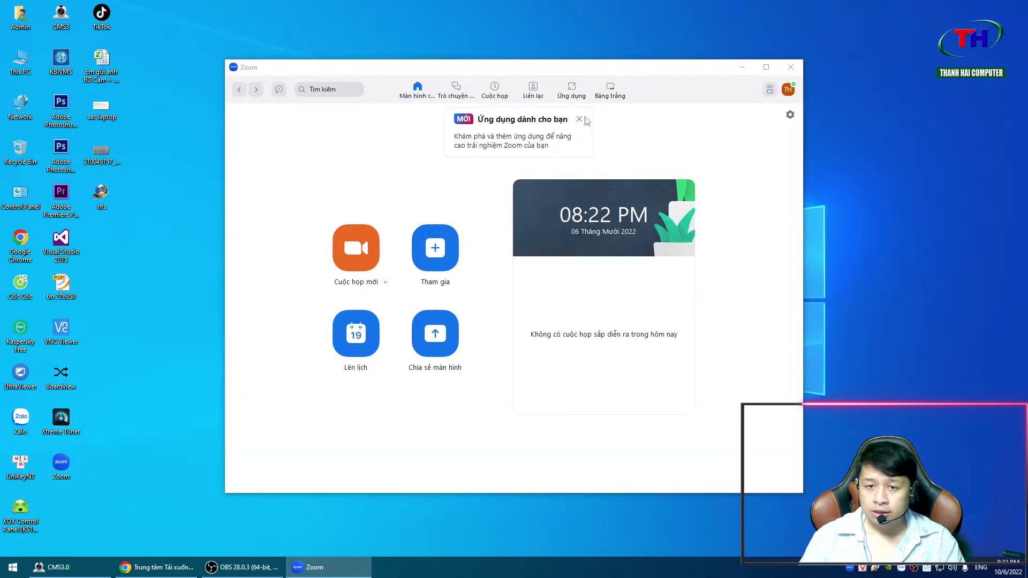
- Dismiss the apps tip so the home screen shows no meetings for 06 Tháng Mười 2022
{"action": "left_click", "coordinate": [581, 119]}
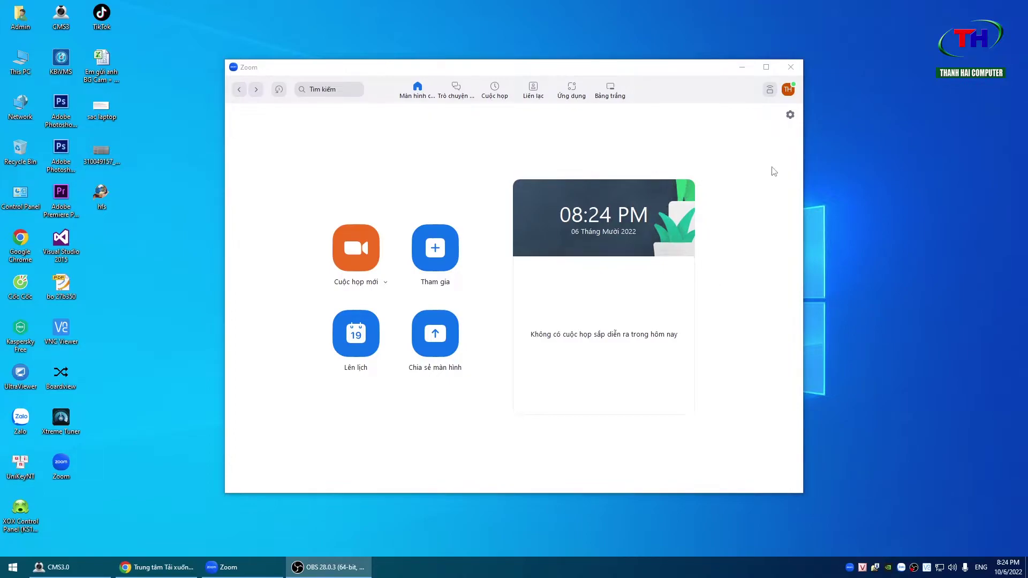
- In Video settings, try OBS Virtual Camera, then switch the camera back to HD Camera
{"action": "left_click", "coordinate": [790, 117]}
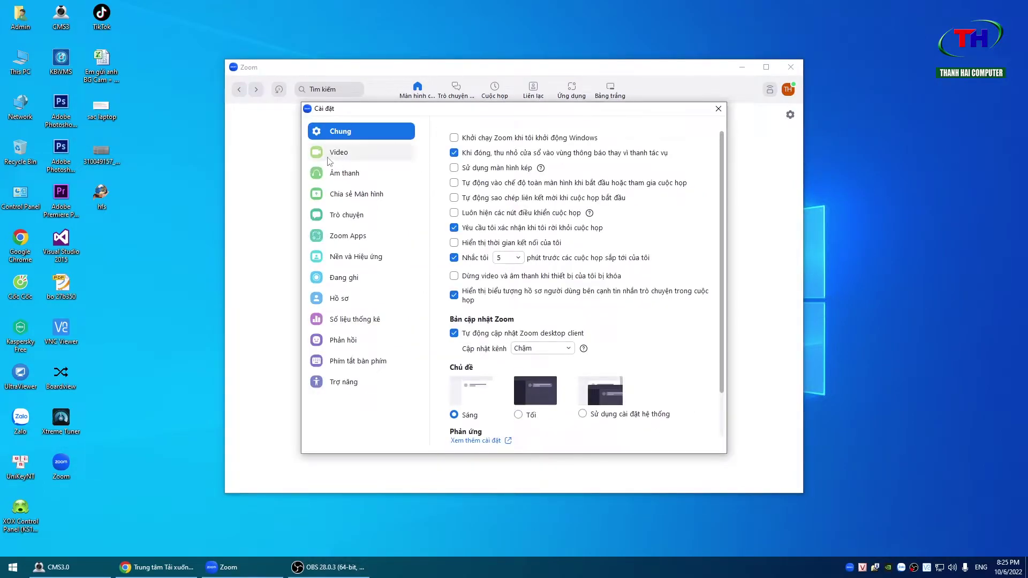
{"action": "left_click", "coordinate": [340, 154]}
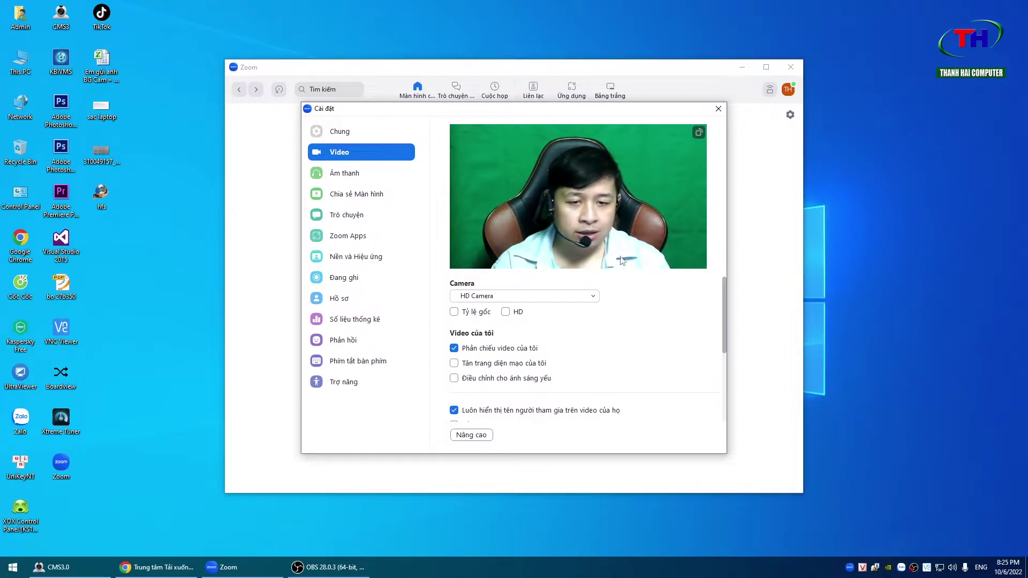
{"action": "left_click", "coordinate": [573, 300]}
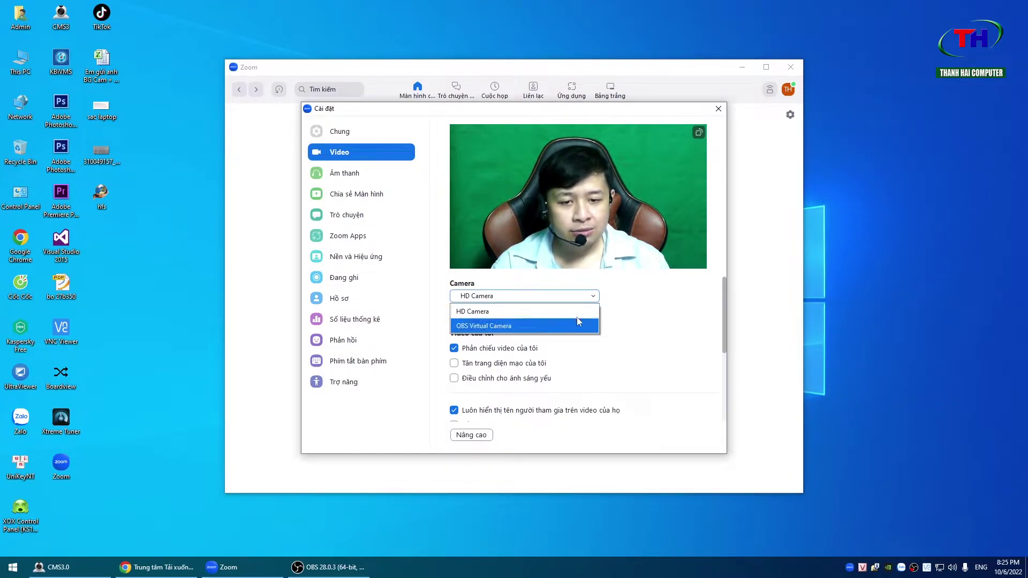
{"action": "left_click", "coordinate": [593, 302]}
{"action": "left_click", "coordinate": [592, 298]}
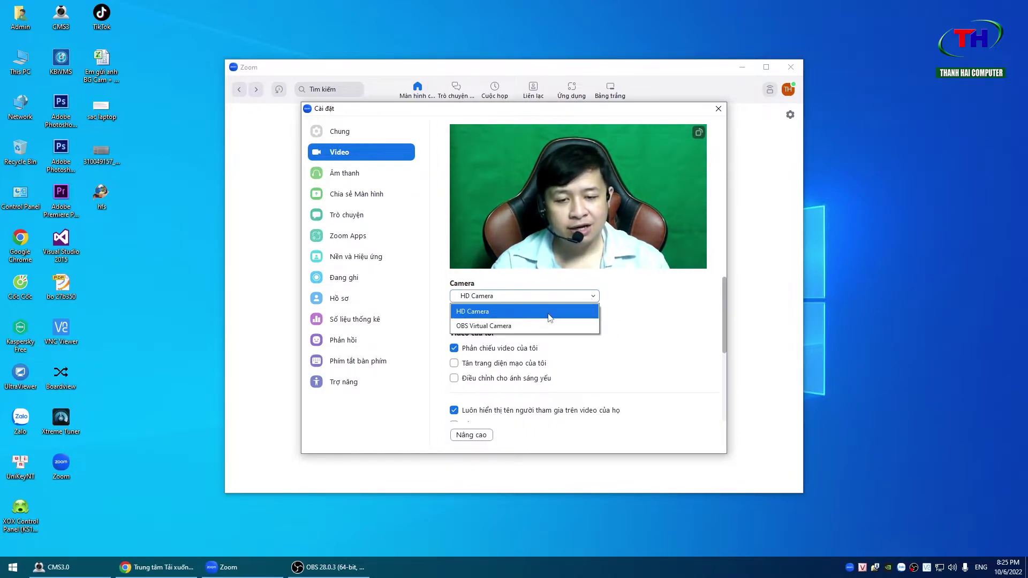
{"action": "left_click", "coordinate": [487, 325]}
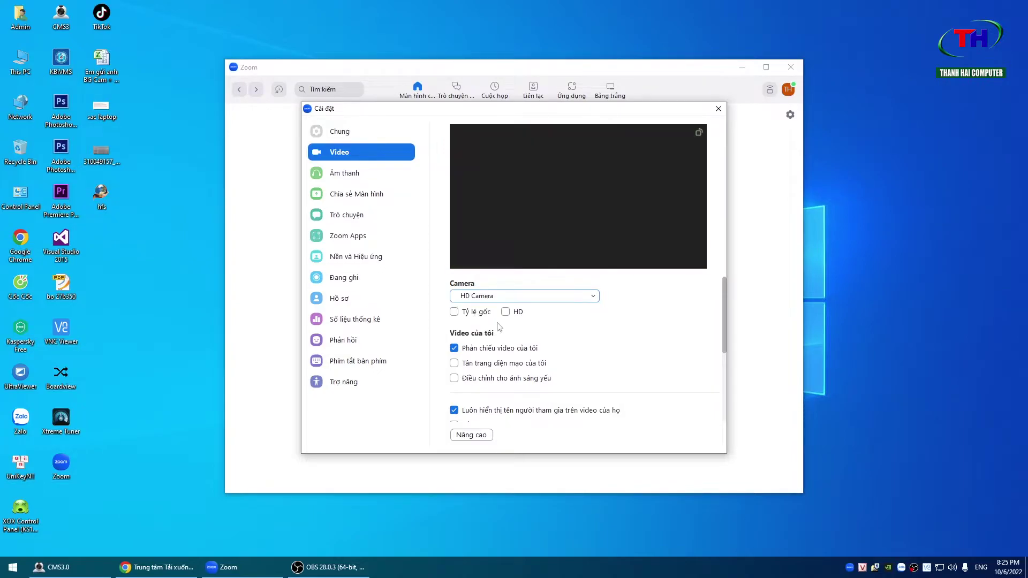
{"action": "left_click", "coordinate": [522, 297]}
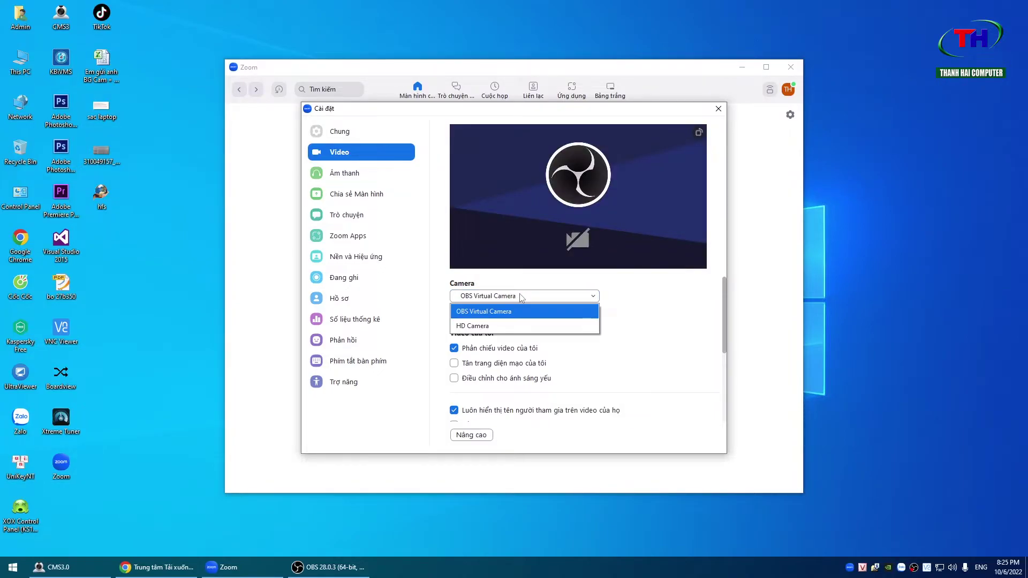
{"action": "left_click", "coordinate": [492, 324]}
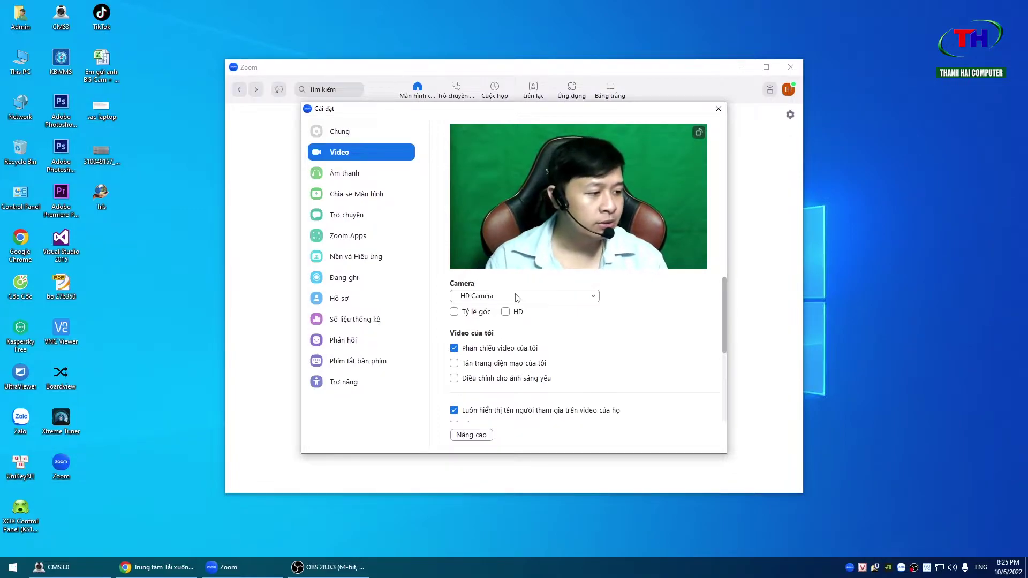
- Keep HD Camera selected and toggle Tỷ lệ gốc (original ratio) on, then off
{"action": "left_click_drag", "start_coordinate": [499, 113], "coordinate": [508, 61]}
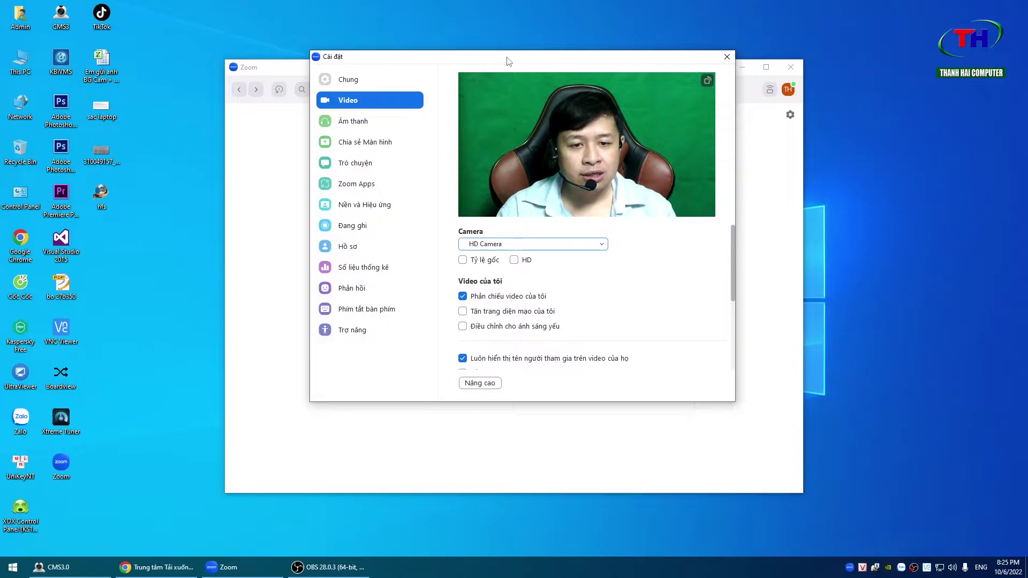
{"action": "left_click", "coordinate": [587, 245]}
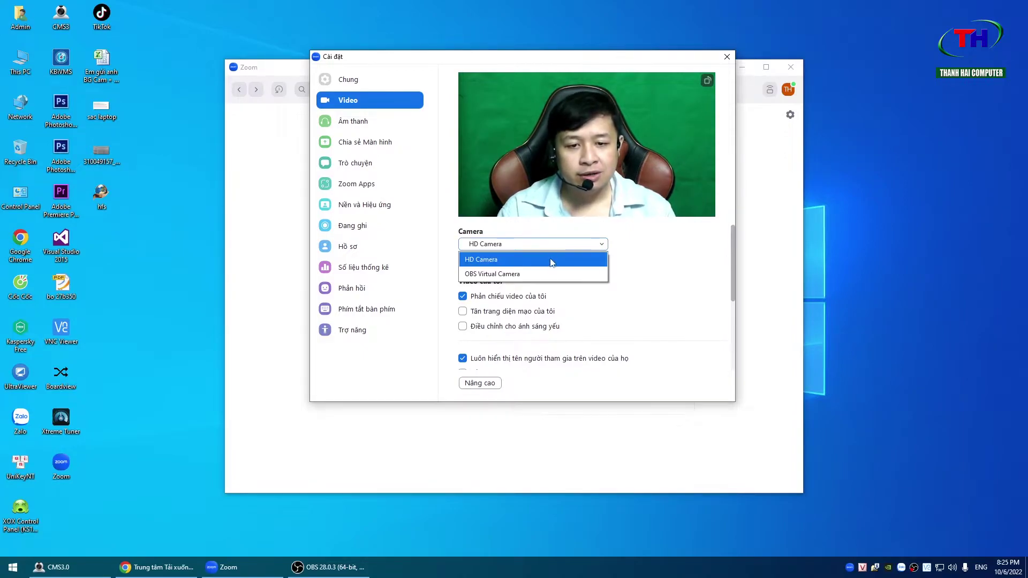
{"action": "left_click", "coordinate": [552, 260]}
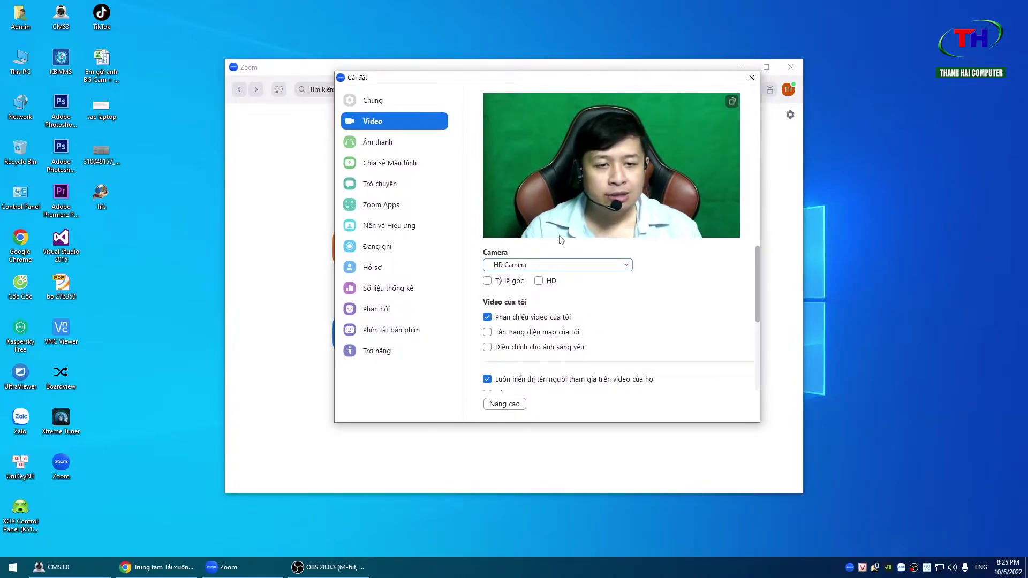
{"action": "left_click", "coordinate": [488, 282]}
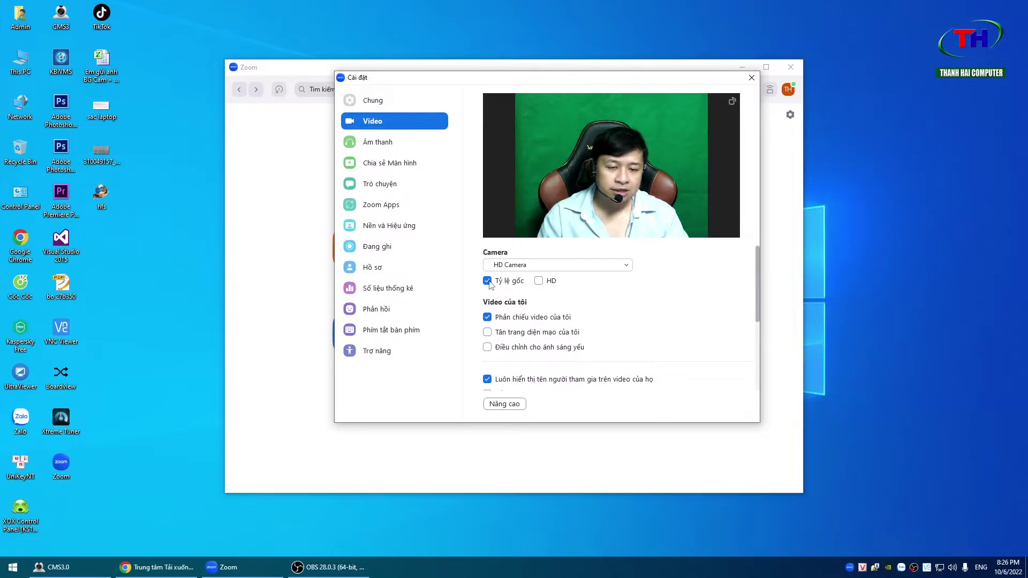
{"action": "left_click", "coordinate": [488, 282]}
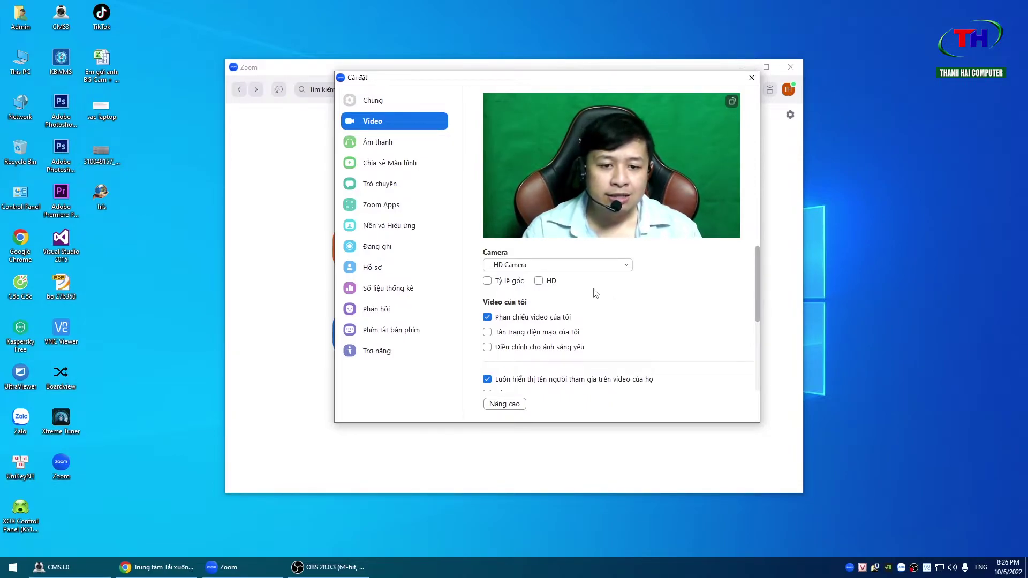
- Turn on HD video and lower Tân trang diện mạo touch-up to a light level
{"action": "left_click", "coordinate": [539, 282]}
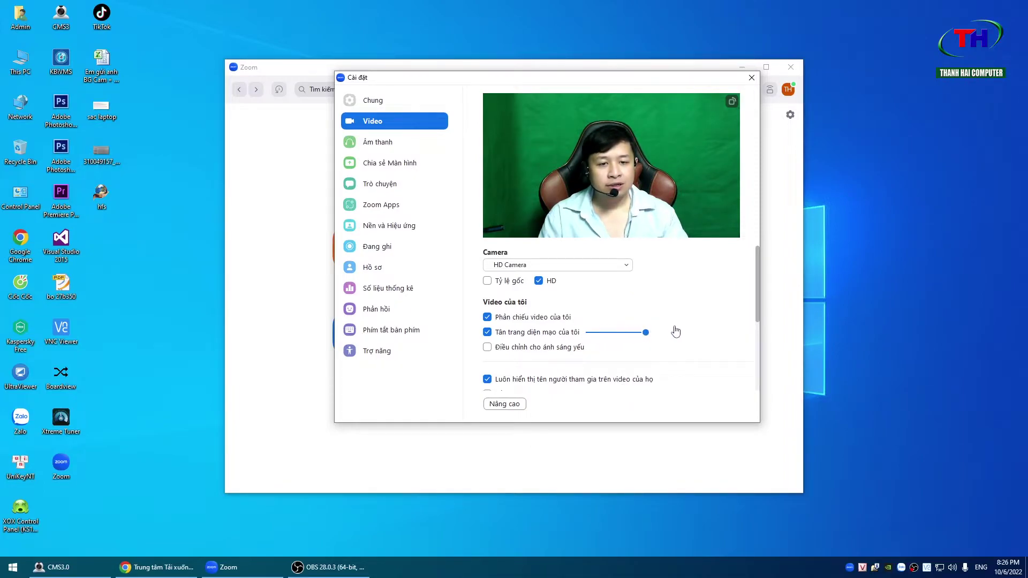
{"action": "left_click_drag", "start_coordinate": [646, 333], "coordinate": [624, 330]}
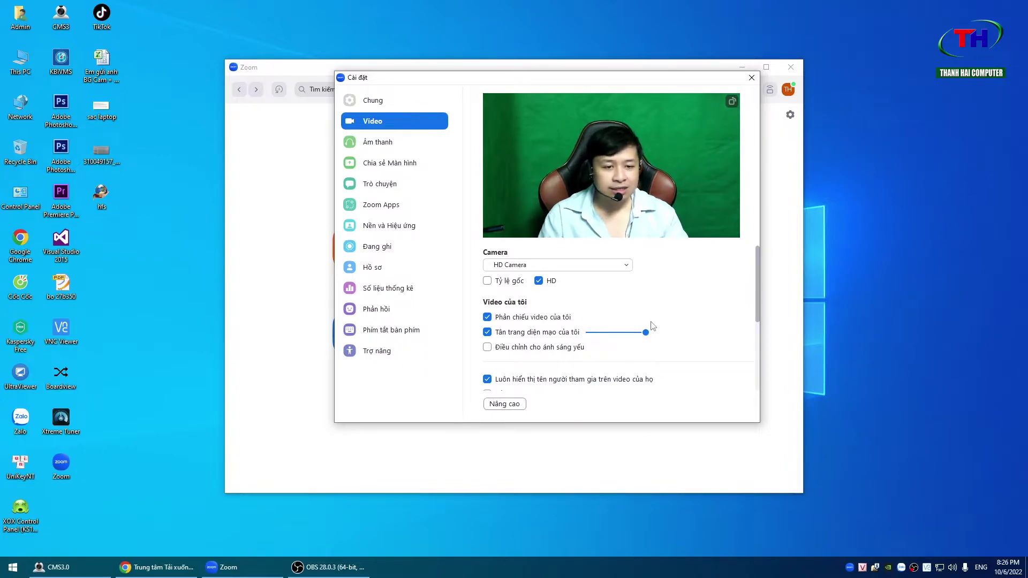
{"action": "left_click_drag", "start_coordinate": [645, 333], "coordinate": [579, 337]}
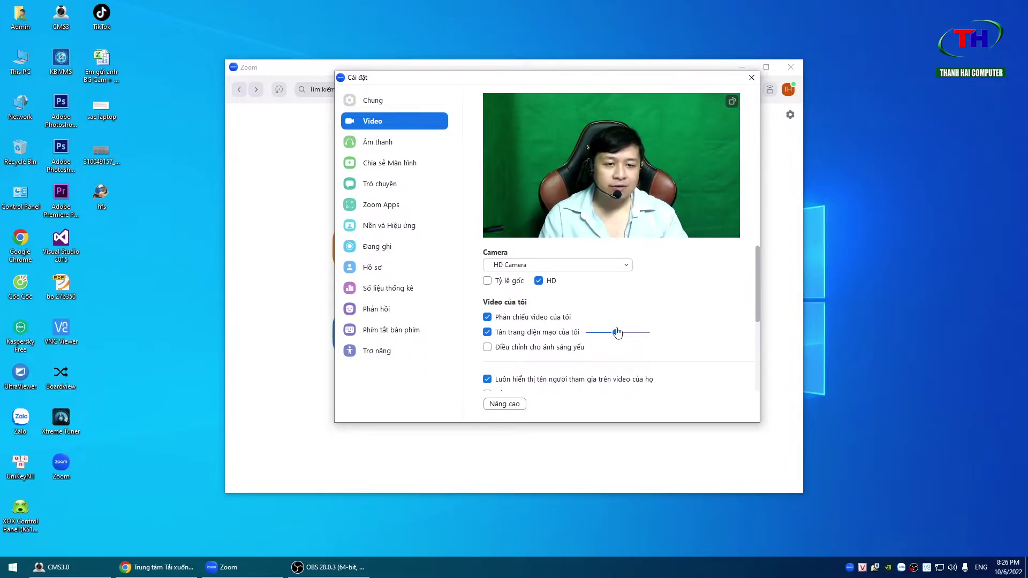
{"action": "left_click_drag", "start_coordinate": [601, 336], "coordinate": [599, 336]}
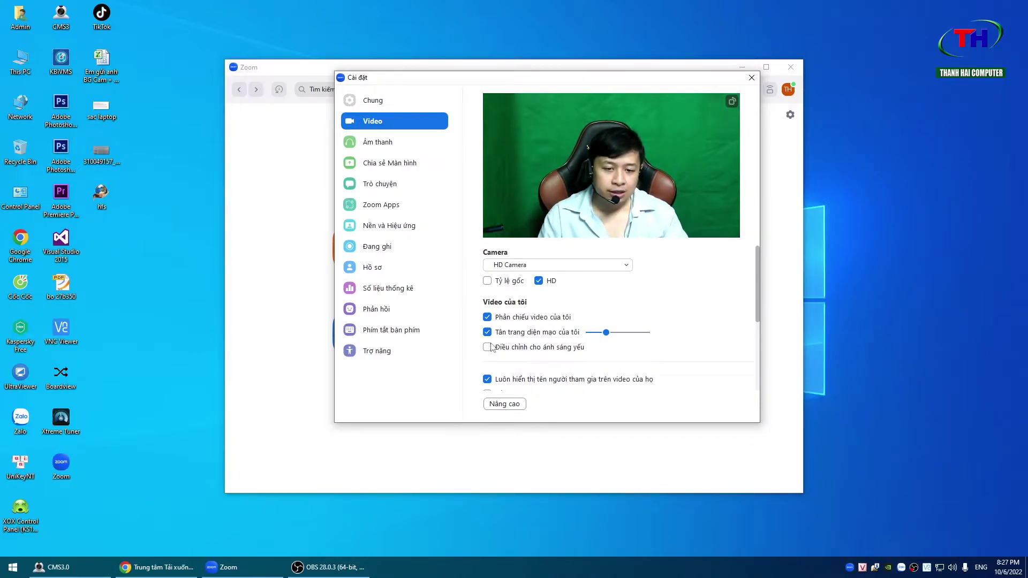
- Enable low-light adjustment in Thủ công (manual) mode at maximum strength
{"action": "left_click", "coordinate": [487, 348]}
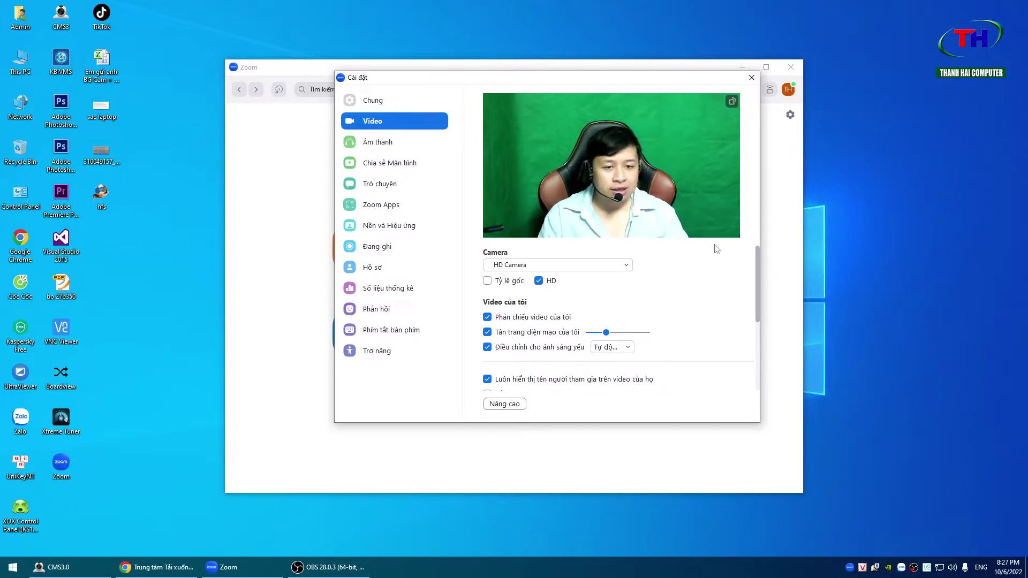
{"action": "left_click", "coordinate": [619, 348]}
{"action": "left_click", "coordinate": [617, 379]}
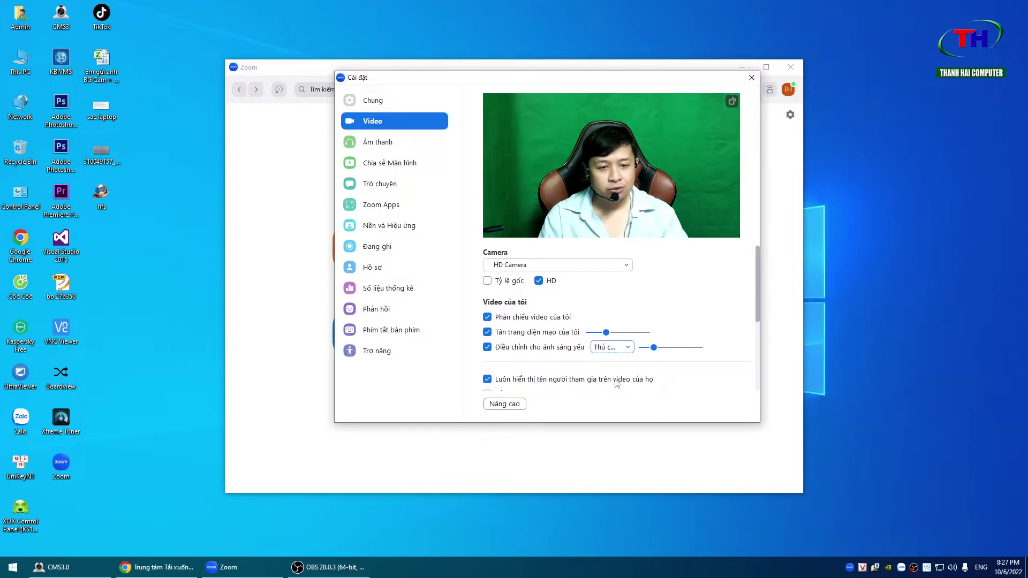
{"action": "left_click_drag", "start_coordinate": [654, 347], "coordinate": [689, 346]}
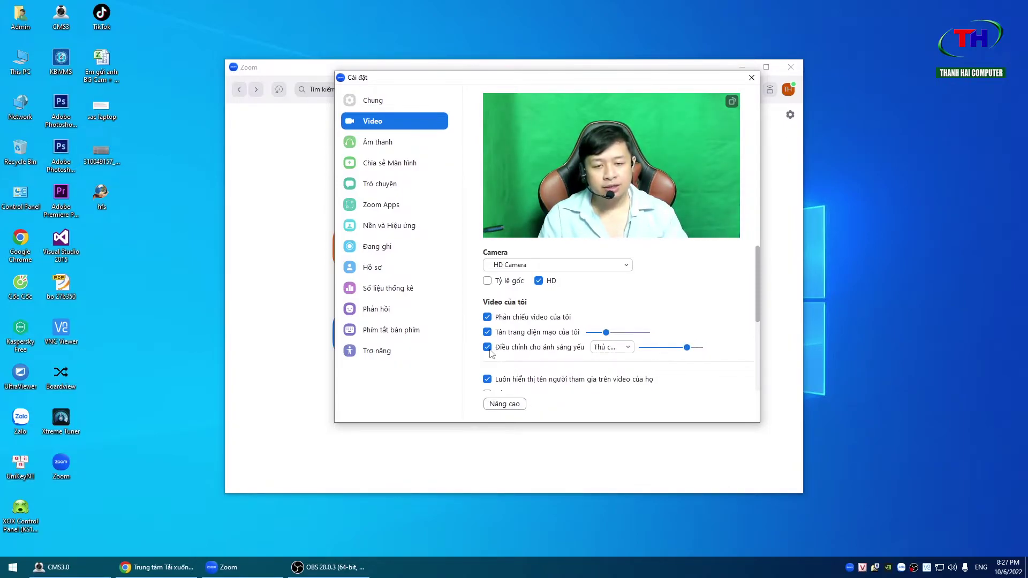
{"action": "left_click_drag", "start_coordinate": [757, 284], "coordinate": [754, 334]}
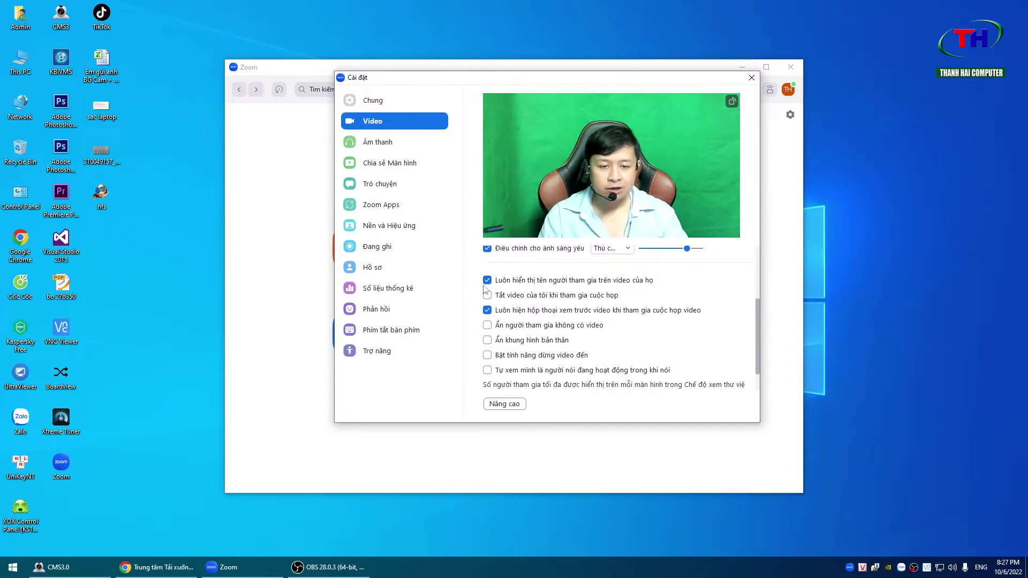
{"action": "left_click_drag", "start_coordinate": [756, 313], "coordinate": [755, 183]}
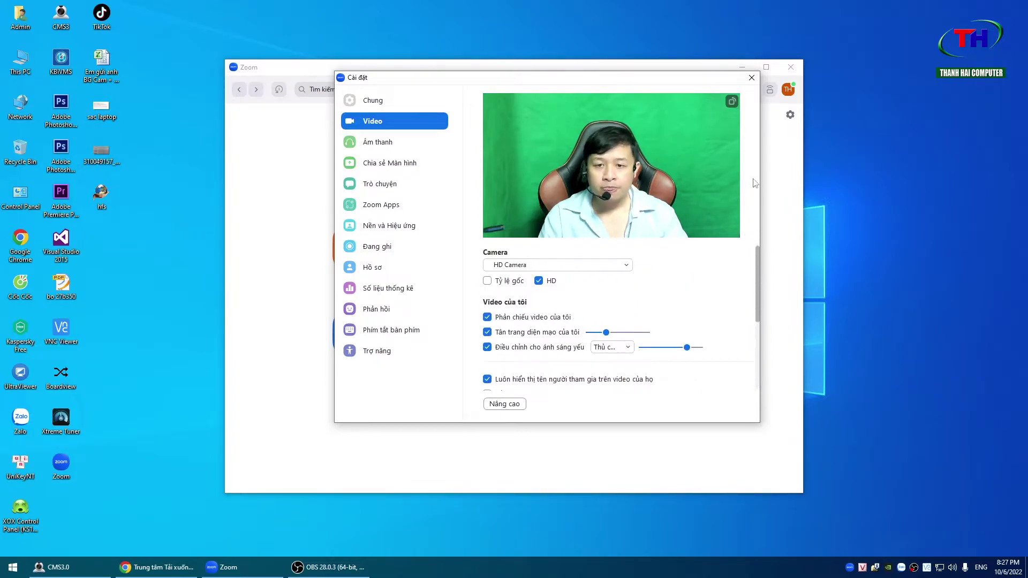
- On the Audio page, test the speaker and set speaker and microphone to Giống như Hệ thống
{"action": "left_click", "coordinate": [375, 143]}
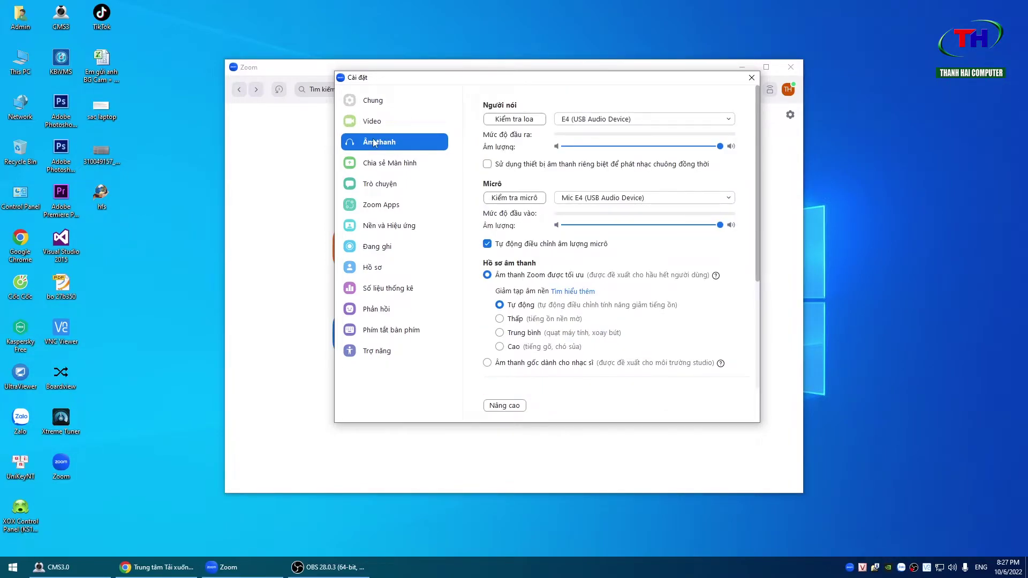
{"action": "left_click", "coordinate": [492, 115]}
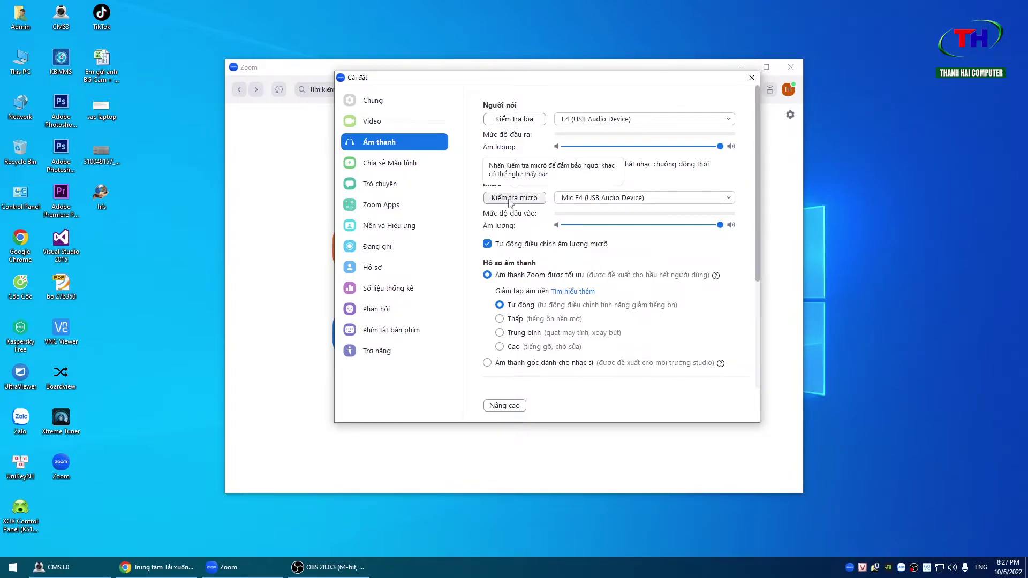
{"action": "left_click", "coordinate": [593, 121]}
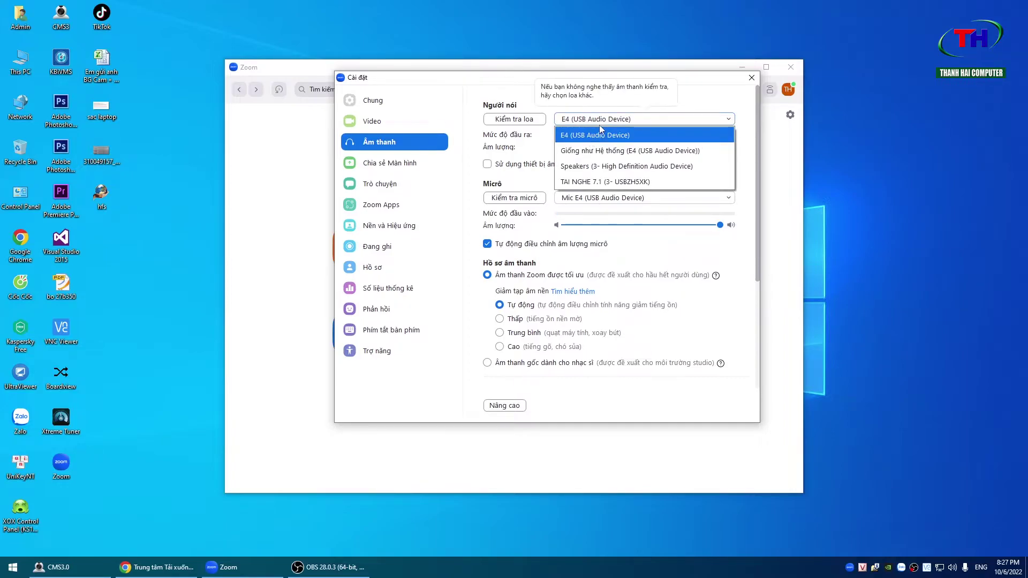
{"action": "left_click", "coordinate": [607, 122]}
{"action": "left_click", "coordinate": [607, 123]}
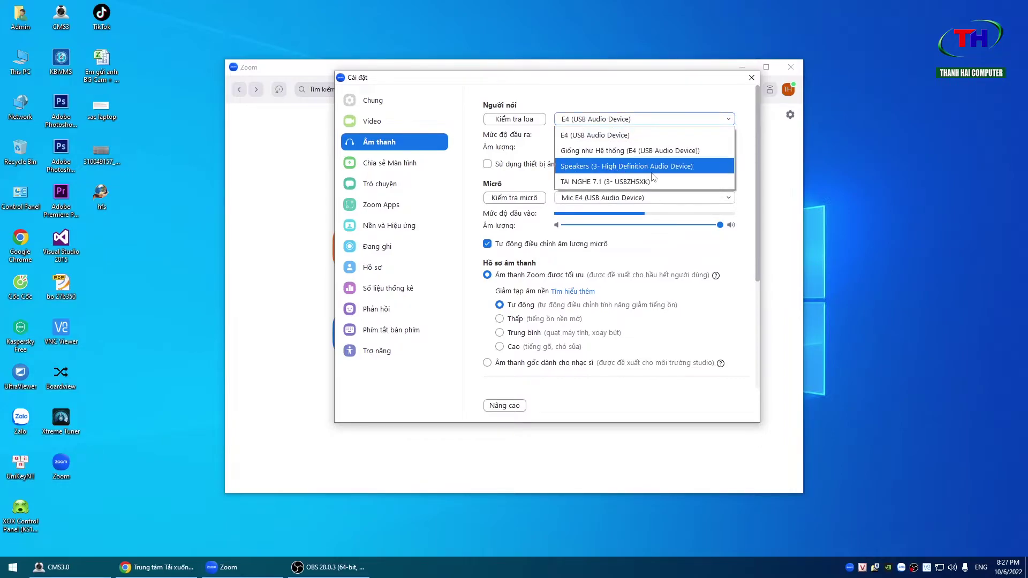
{"action": "left_click", "coordinate": [596, 151]}
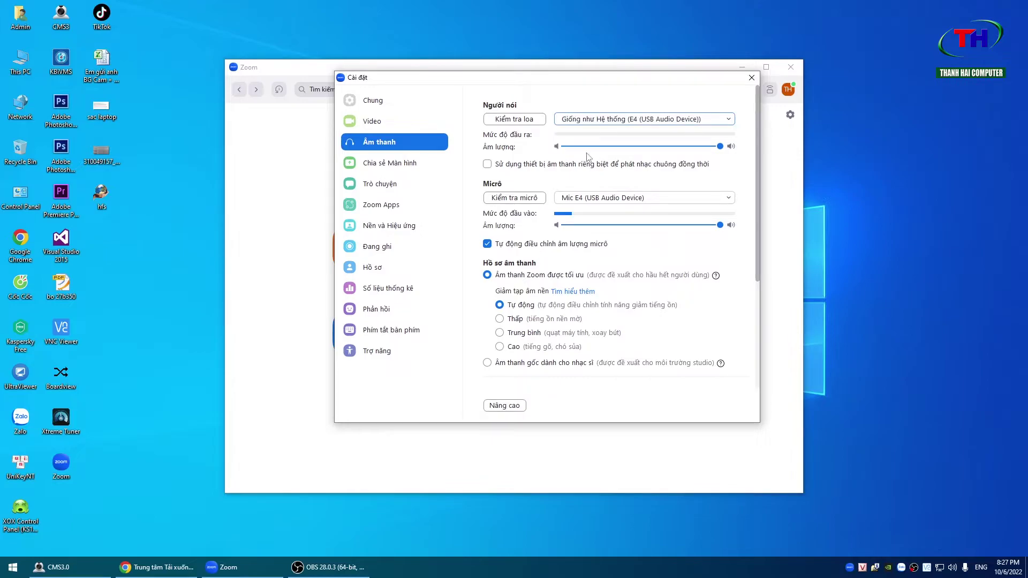
{"action": "left_click", "coordinate": [602, 198]}
{"action": "left_click", "coordinate": [599, 233]}
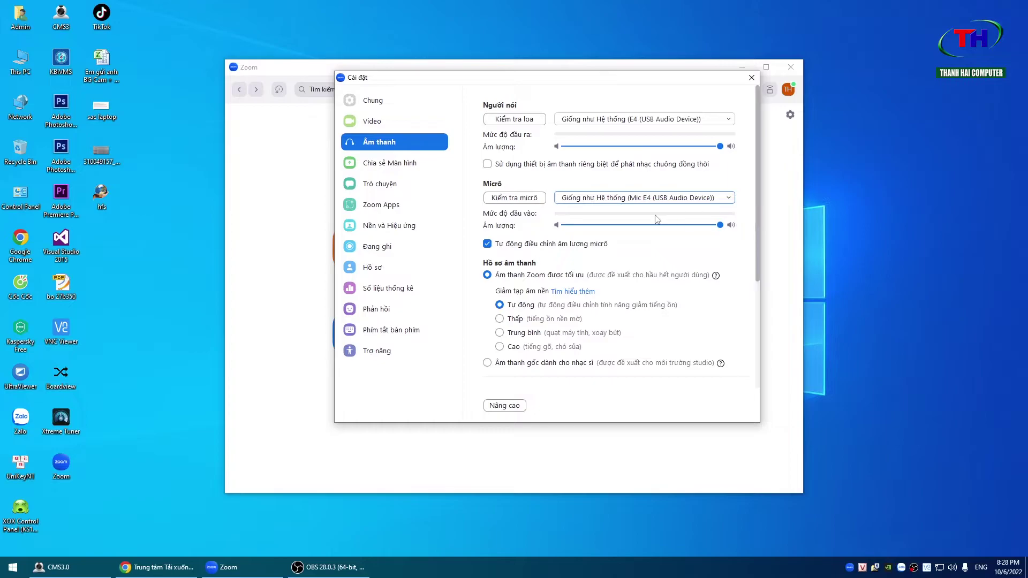
{"action": "mouse_move", "coordinate": [569, 84]}
{"action": "left_mouse_down"}
{"action": "mouse_move", "coordinate": [561, 79]}
{"action": "mouse_move", "coordinate": [554, 91]}
{"action": "mouse_move", "coordinate": [566, 93]}
{"action": "left_mouse_up"}
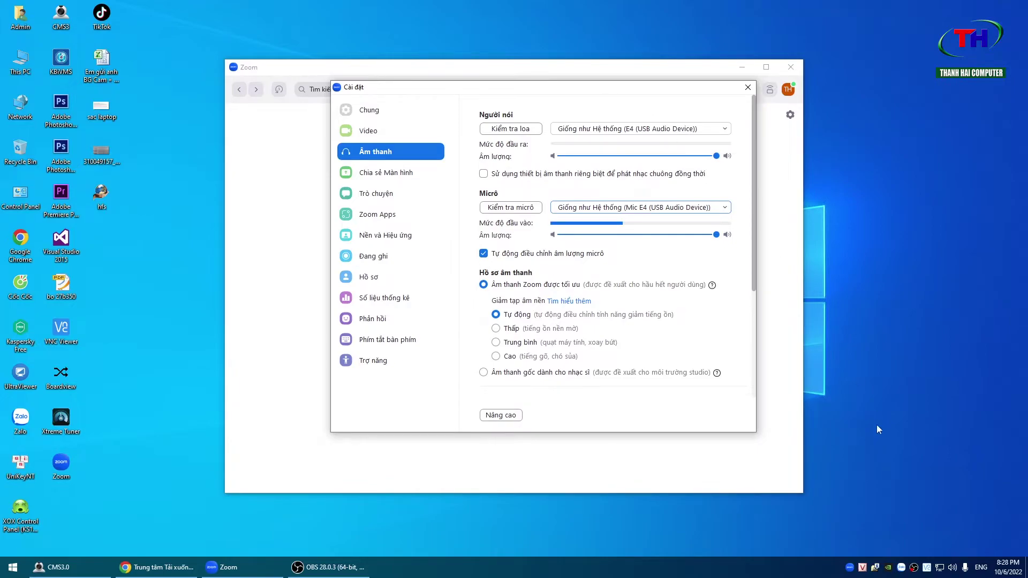
- Open the Windows Sound panel on its Playback tab, arranged beside Zoom's settings
{"action": "right_click", "coordinate": [954, 571]}
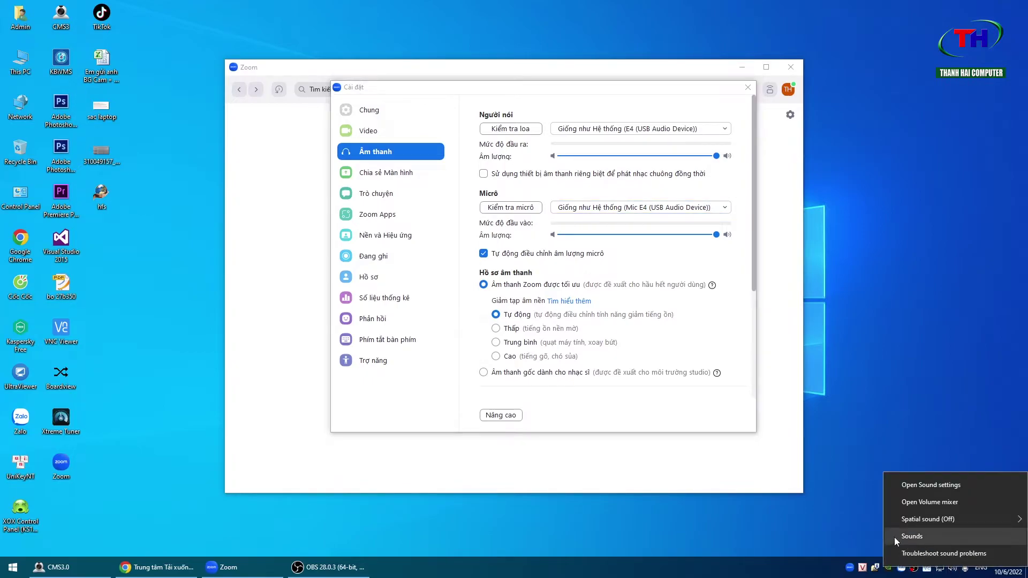
{"action": "left_click", "coordinate": [930, 538]}
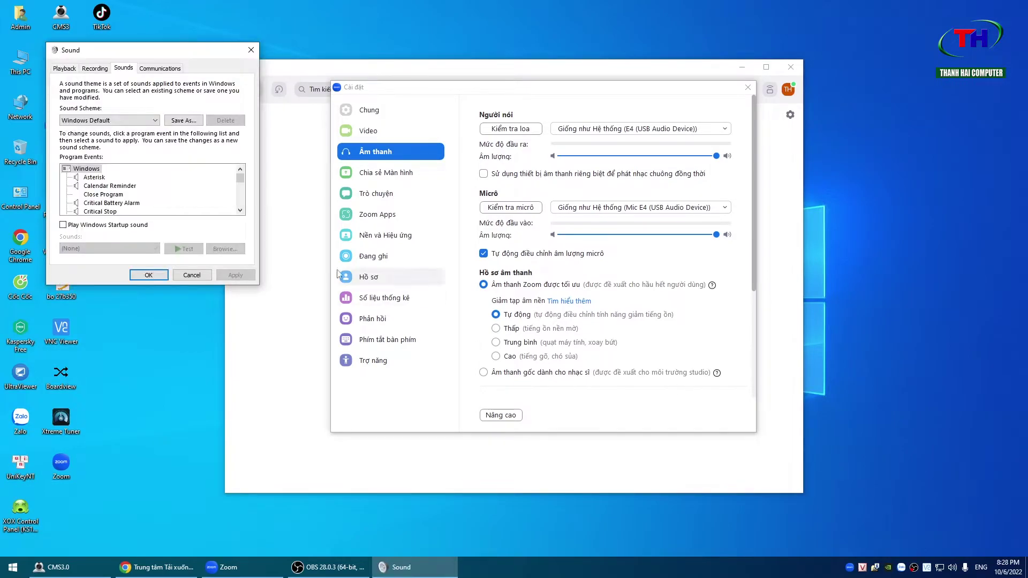
{"action": "left_click_drag", "start_coordinate": [127, 55], "coordinate": [312, 68]}
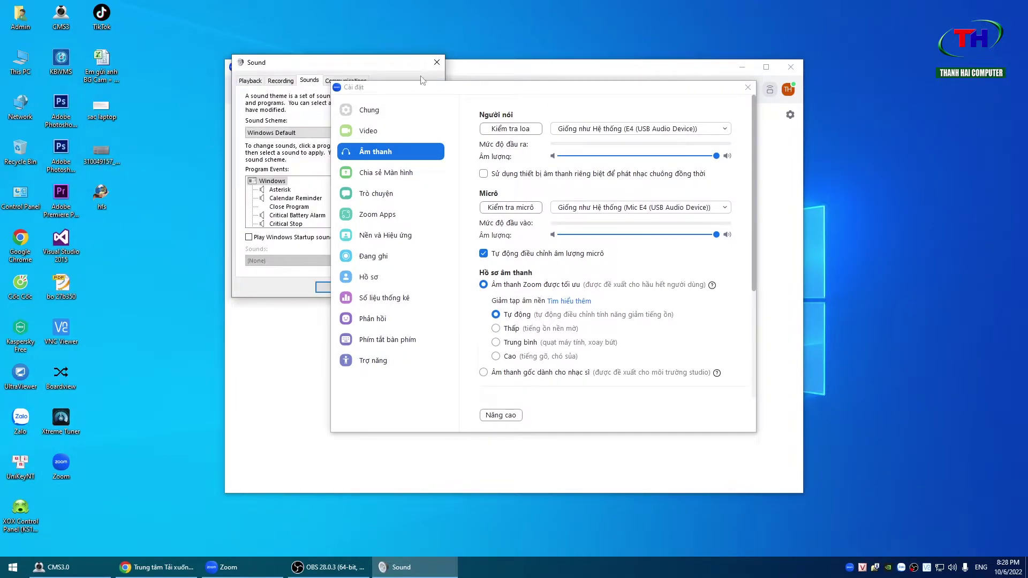
{"action": "left_click_drag", "start_coordinate": [697, 93], "coordinate": [657, 59]}
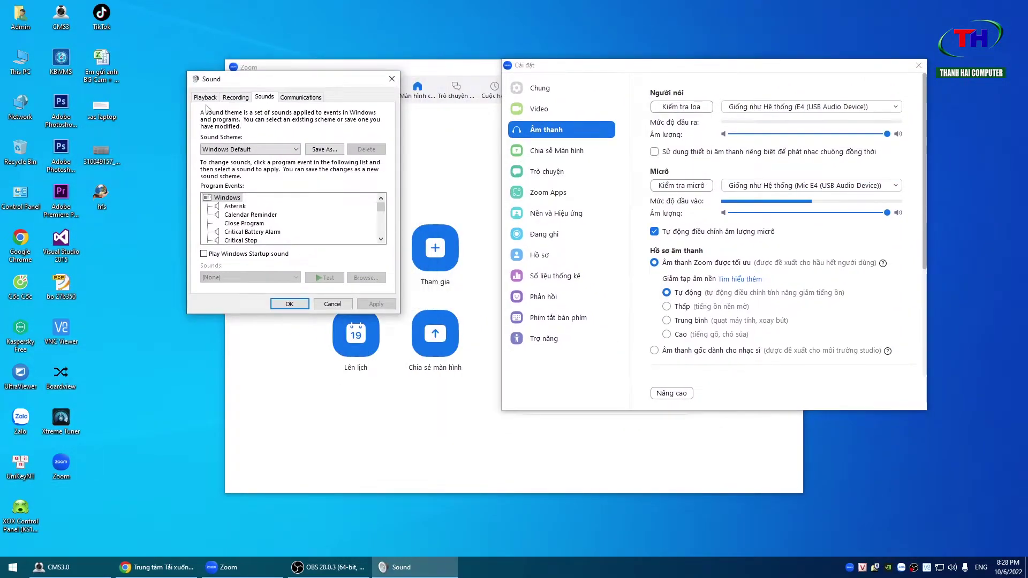
{"action": "left_click", "coordinate": [250, 80]}
{"action": "left_click_drag", "start_coordinate": [301, 67], "coordinate": [322, 161]}
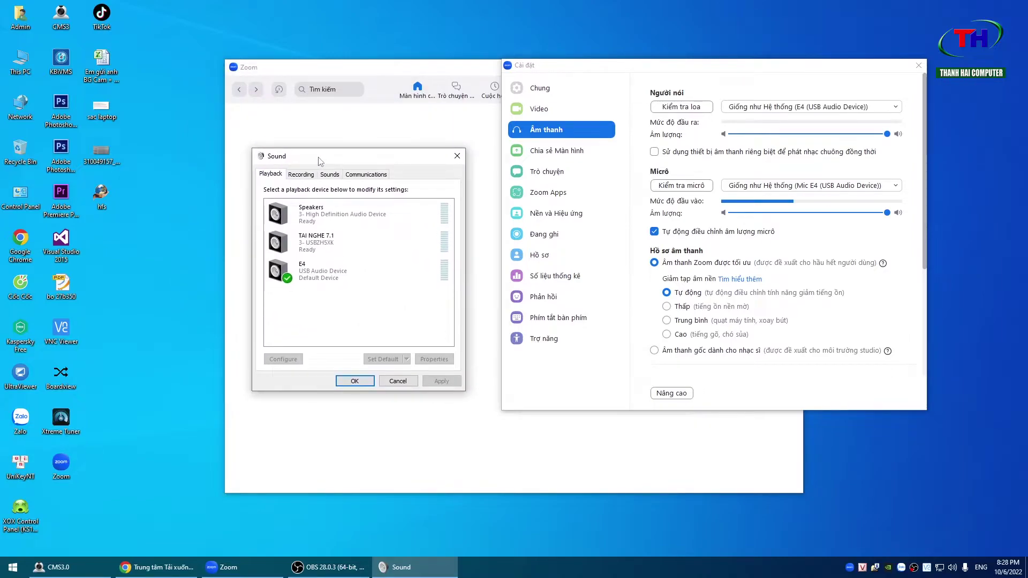
- Select E4 as the playback device and set Zoom's speaker to E4 (USB Audio Device)
{"action": "left_click", "coordinate": [317, 278]}
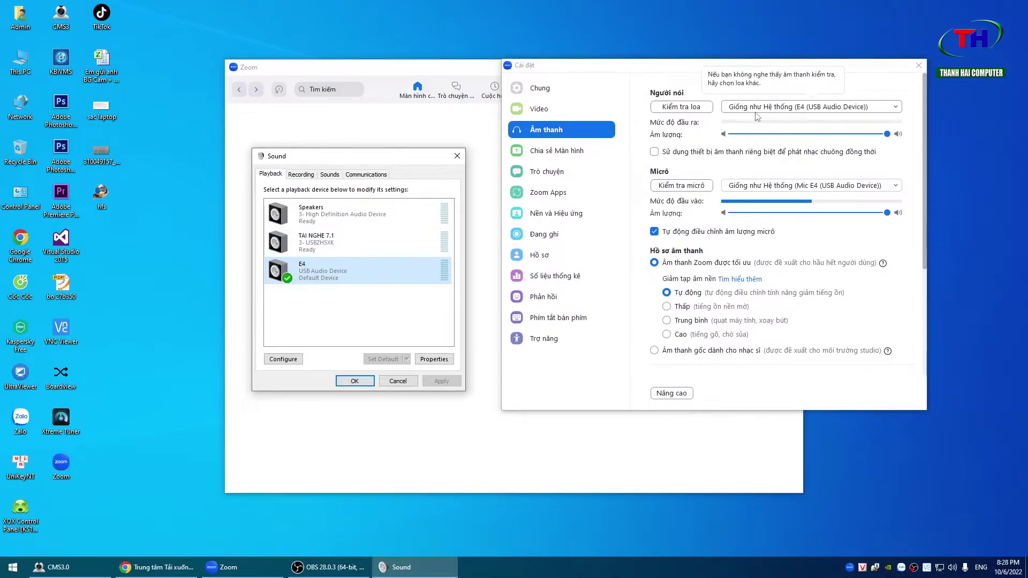
{"action": "left_click", "coordinate": [813, 109]}
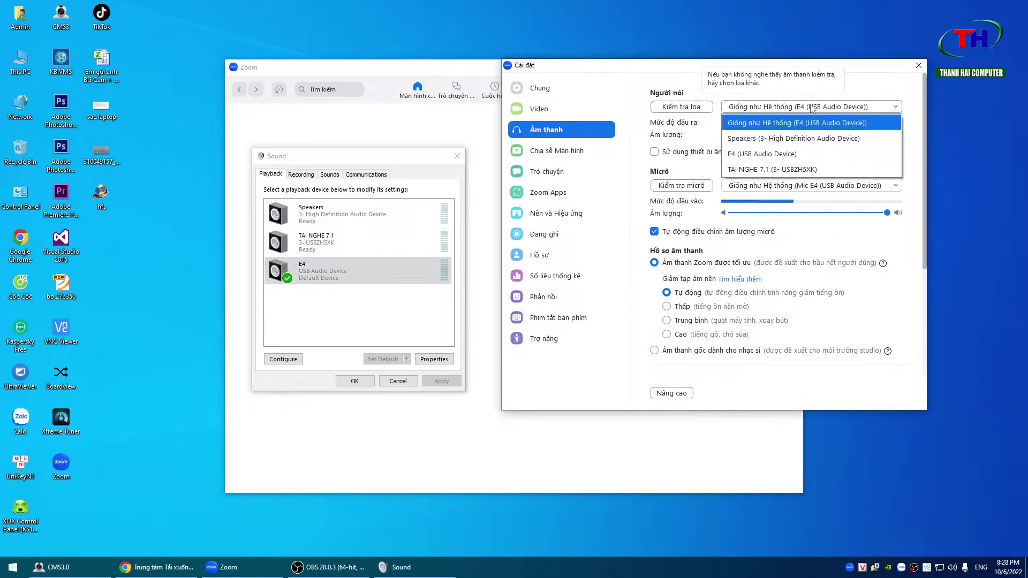
{"action": "left_click", "coordinate": [797, 155]}
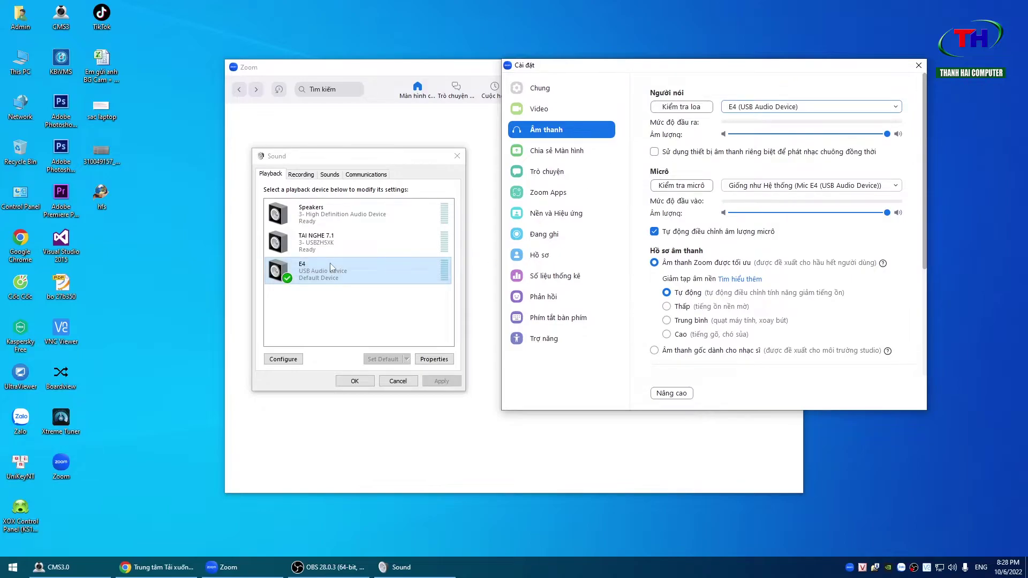
- On the Recording tab, select Mic E4 after toggling Show Disabled Devices on and off
{"action": "left_click", "coordinate": [299, 175]}
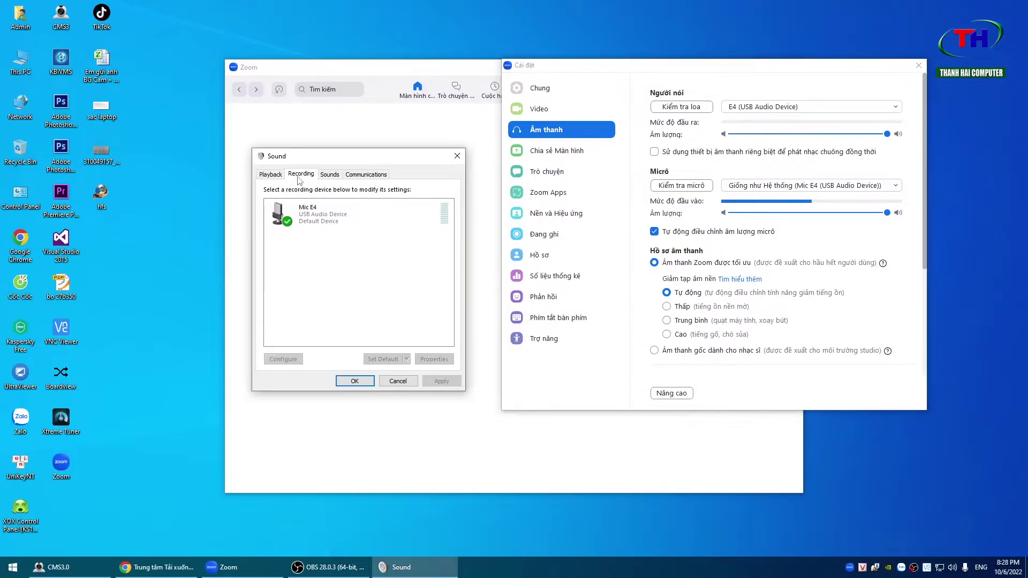
{"action": "left_click", "coordinate": [327, 222]}
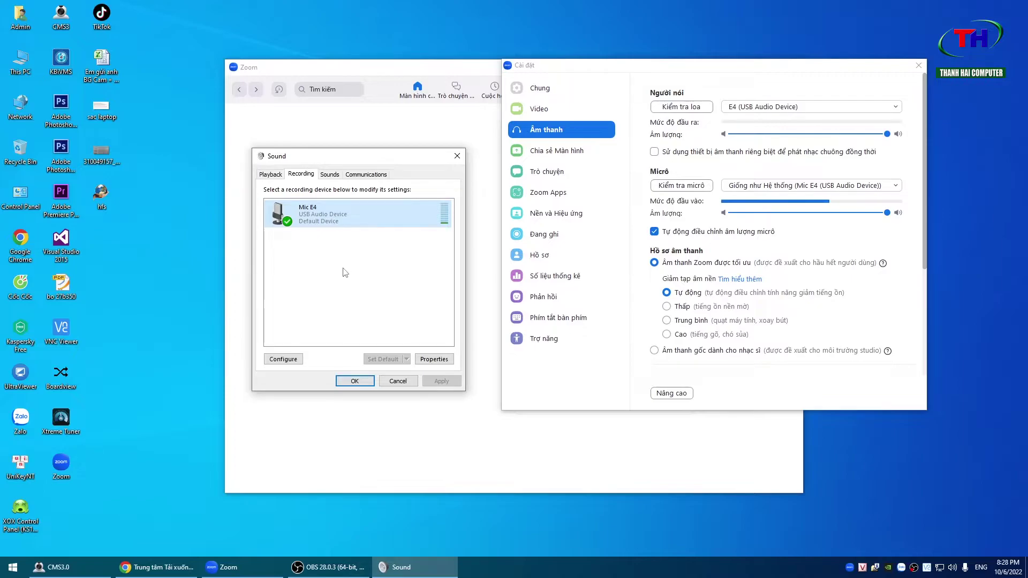
{"action": "right_click", "coordinate": [356, 266]}
{"action": "left_click", "coordinate": [366, 268]}
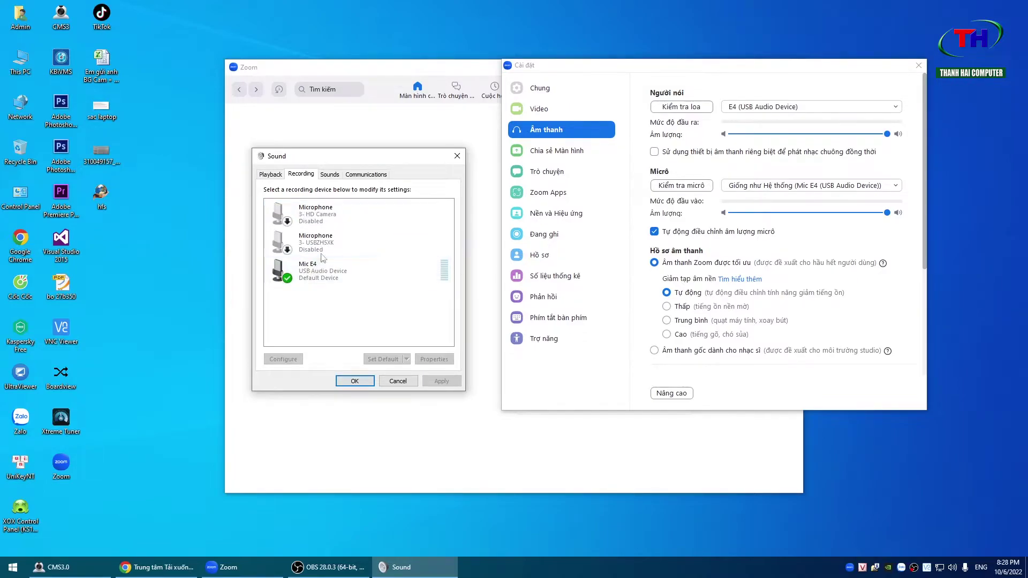
{"action": "right_click", "coordinate": [344, 298]}
{"action": "left_click", "coordinate": [379, 309]}
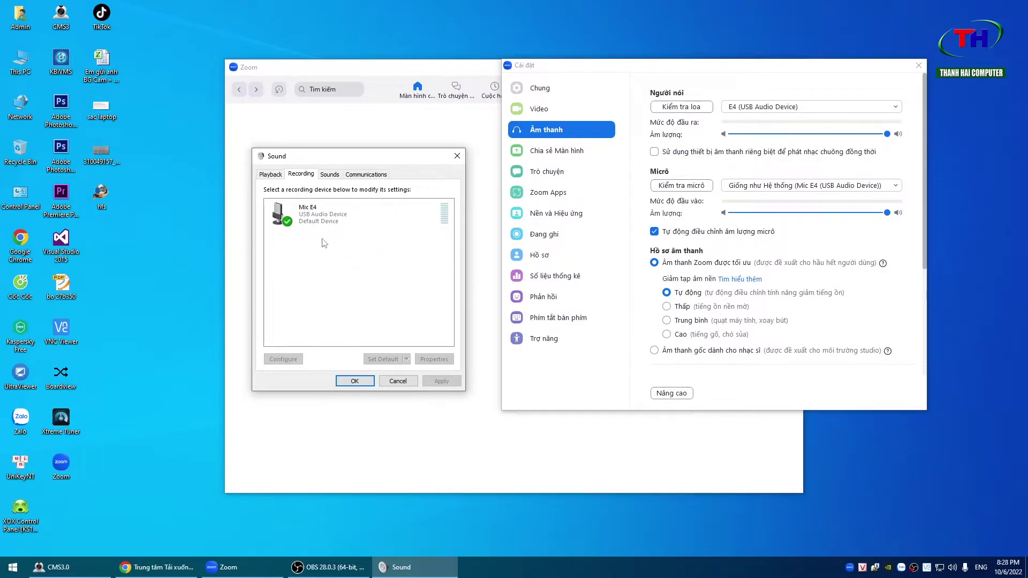
{"action": "left_click", "coordinate": [327, 222]}
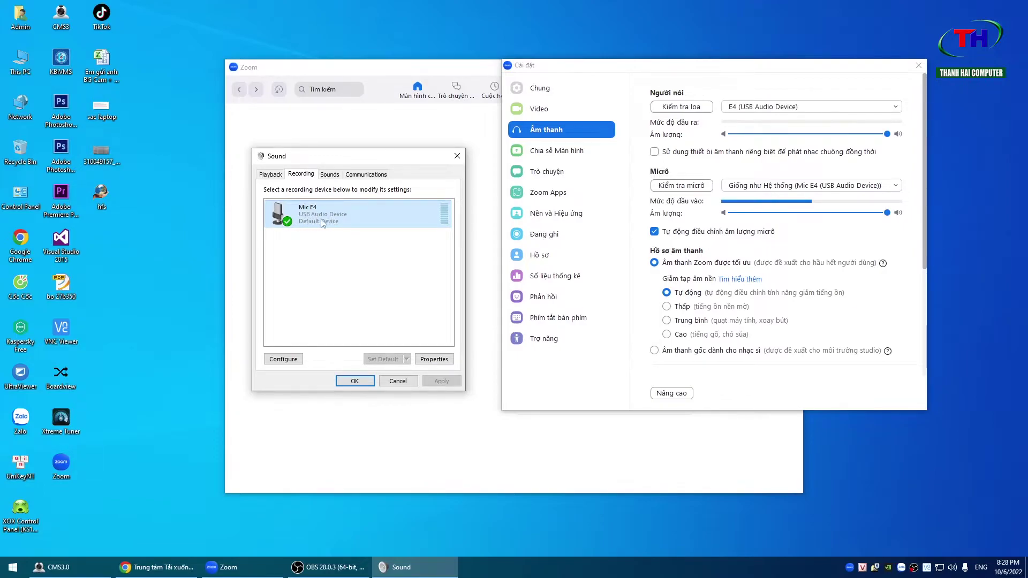
- Keep Zoom's current microphone and set the speaker back to Same as System
{"action": "left_click", "coordinate": [814, 191]}
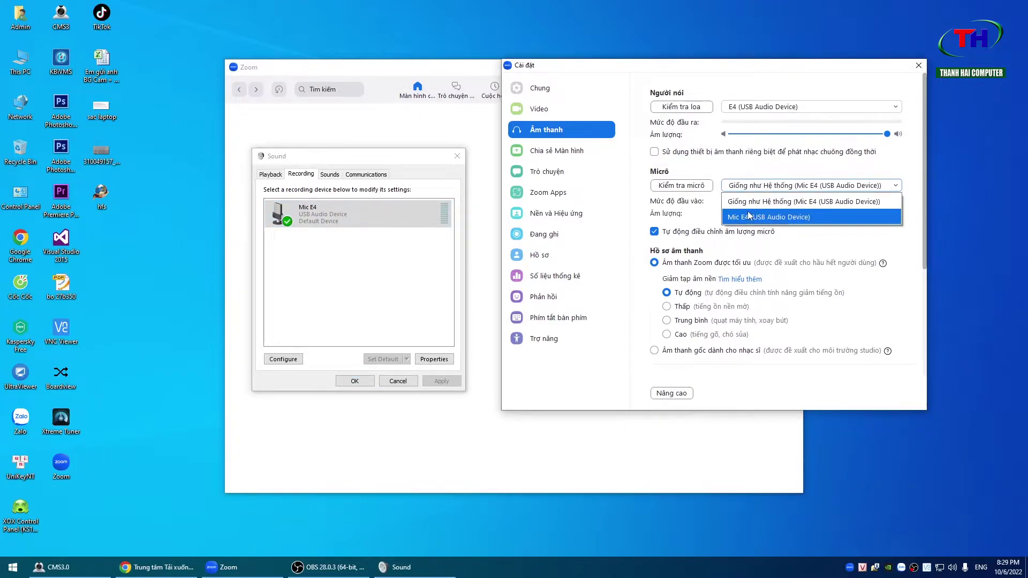
{"action": "left_click", "coordinate": [763, 173]}
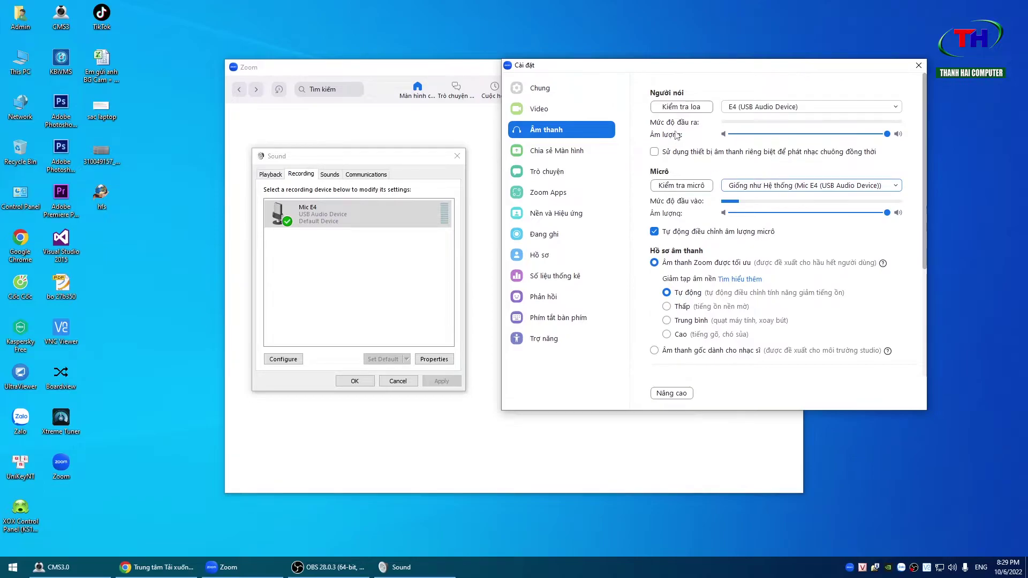
{"action": "left_click", "coordinate": [757, 107]}
{"action": "left_click", "coordinate": [756, 119]}
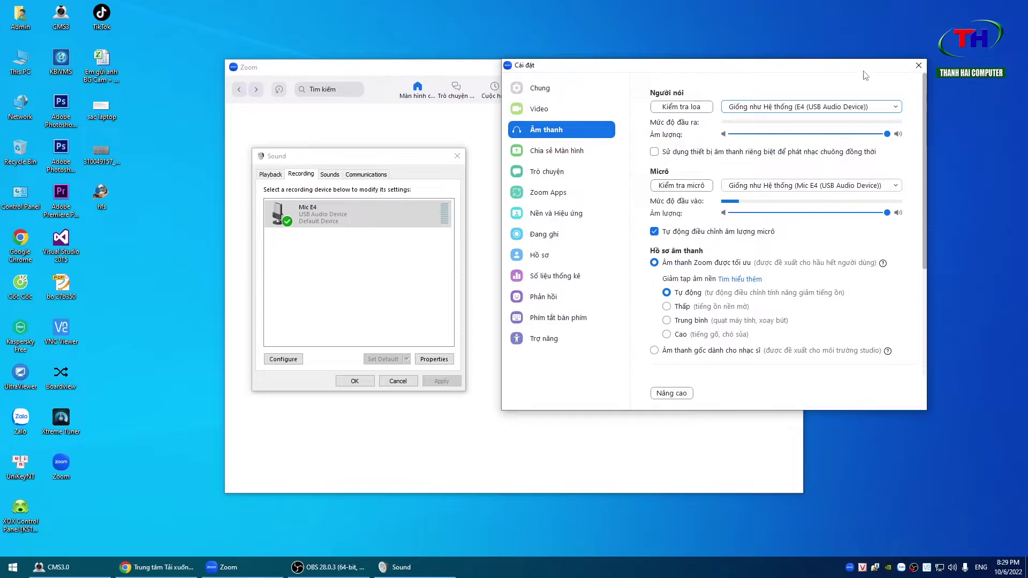
{"action": "left_click_drag", "start_coordinate": [852, 69], "coordinate": [838, 79]}
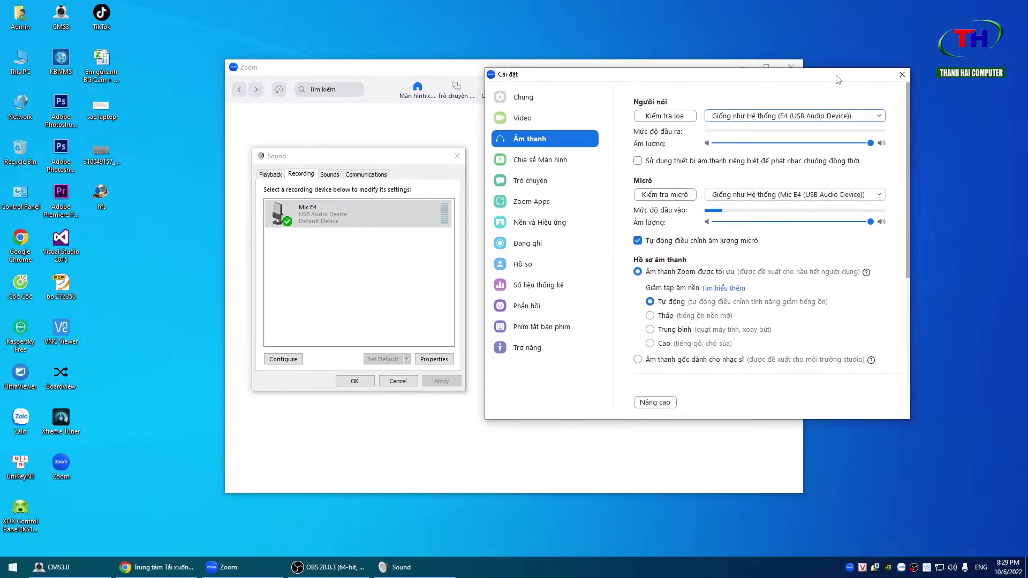
- Check Zoom's Video settings, return to Audio (Âm thanh), and close Zoom Settings
{"action": "left_click", "coordinate": [592, 121]}
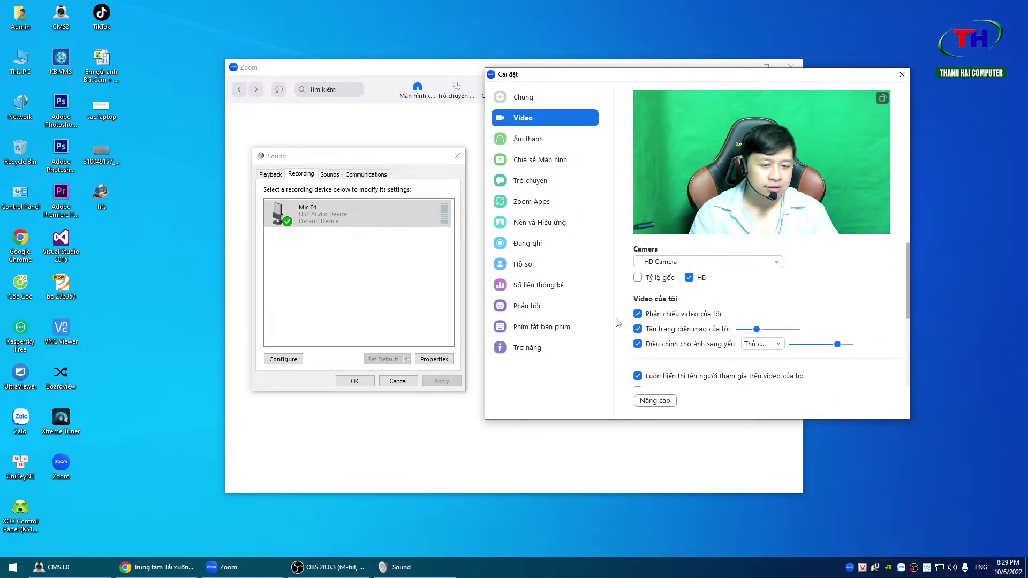
{"action": "left_click", "coordinate": [523, 140]}
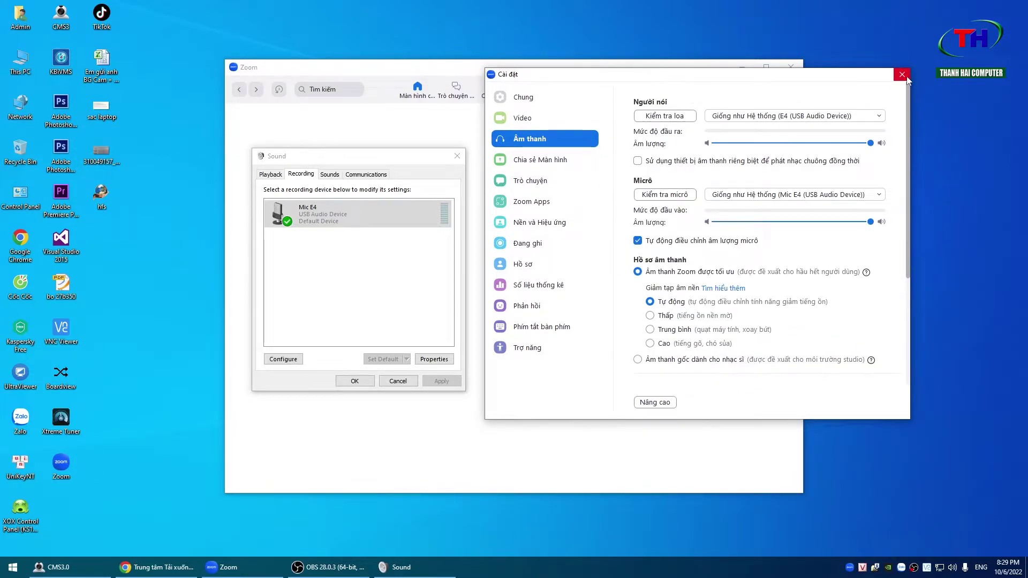
{"action": "left_click", "coordinate": [902, 75]}
- Close the Windows Sound dialog, reposition the Zoom window, and refresh the desktop
{"action": "left_click", "coordinate": [457, 156]}
{"action": "left_click_drag", "start_coordinate": [505, 68], "coordinate": [487, 74]}
{"action": "right_click", "coordinate": [882, 199]}
{"action": "left_click", "coordinate": [890, 229]}
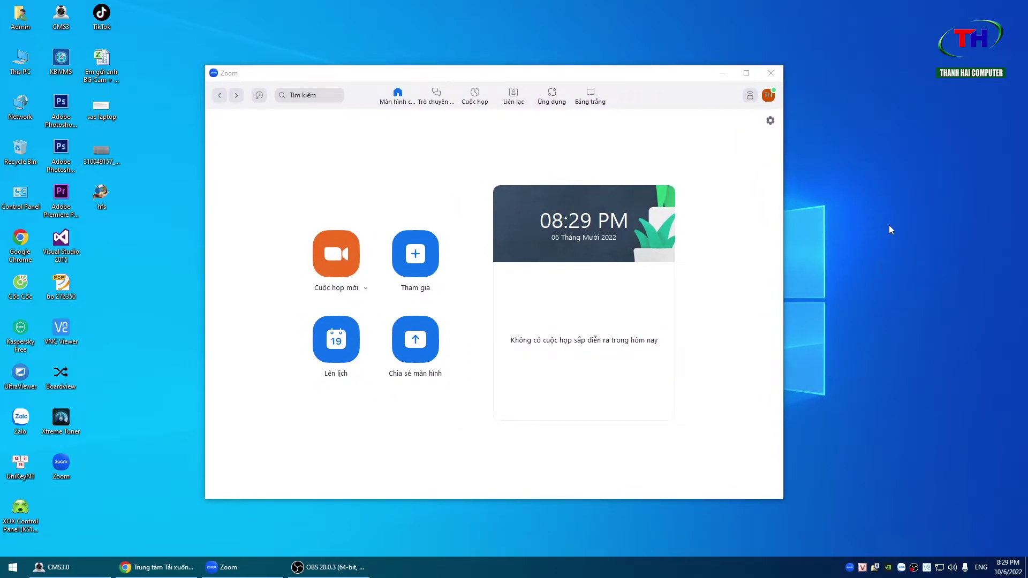
{"action": "right_click", "coordinate": [882, 252]}
{"action": "left_click", "coordinate": [903, 289]}
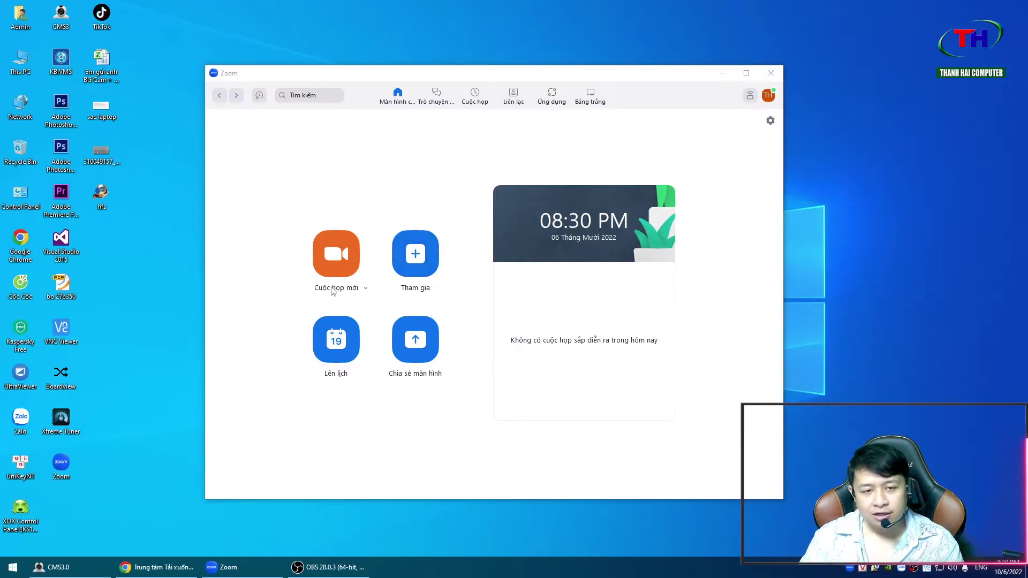
{"action": "left_click", "coordinate": [366, 292]}
{"action": "left_click", "coordinate": [369, 295]}
{"action": "left_click", "coordinate": [368, 294]}
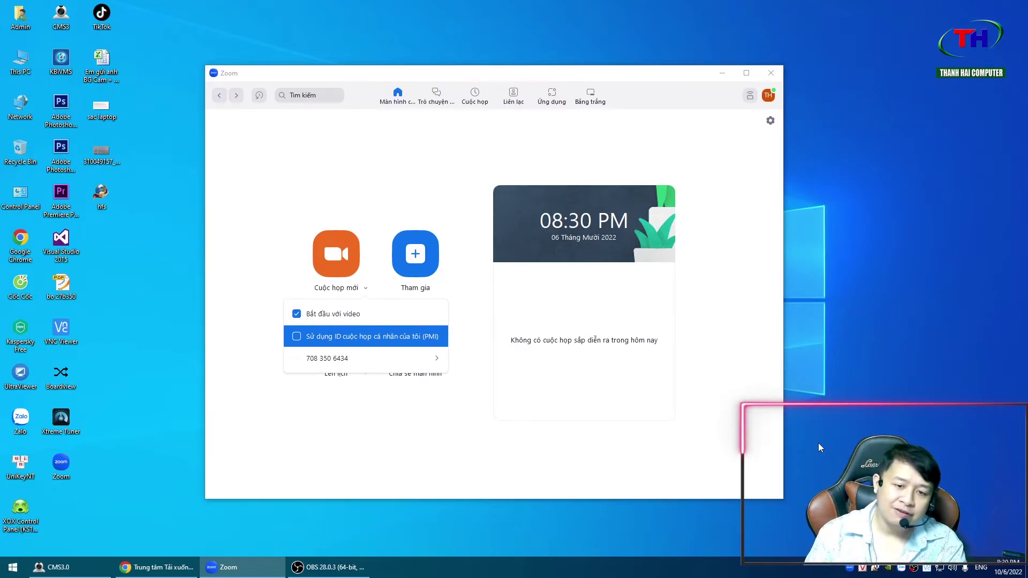
{"action": "left_click", "coordinate": [722, 442]}
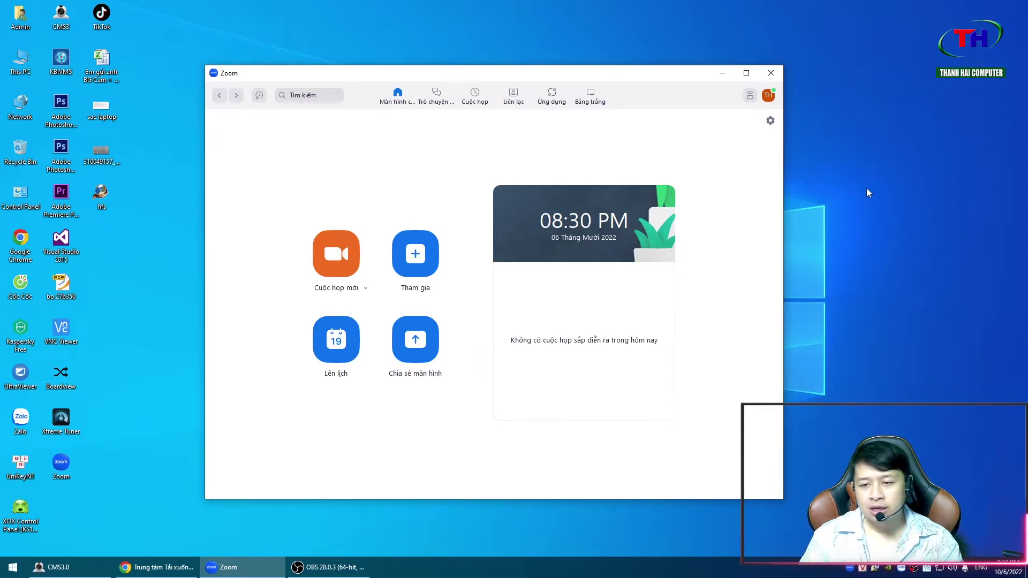
{"action": "left_click_drag", "start_coordinate": [559, 78], "coordinate": [592, 57]}
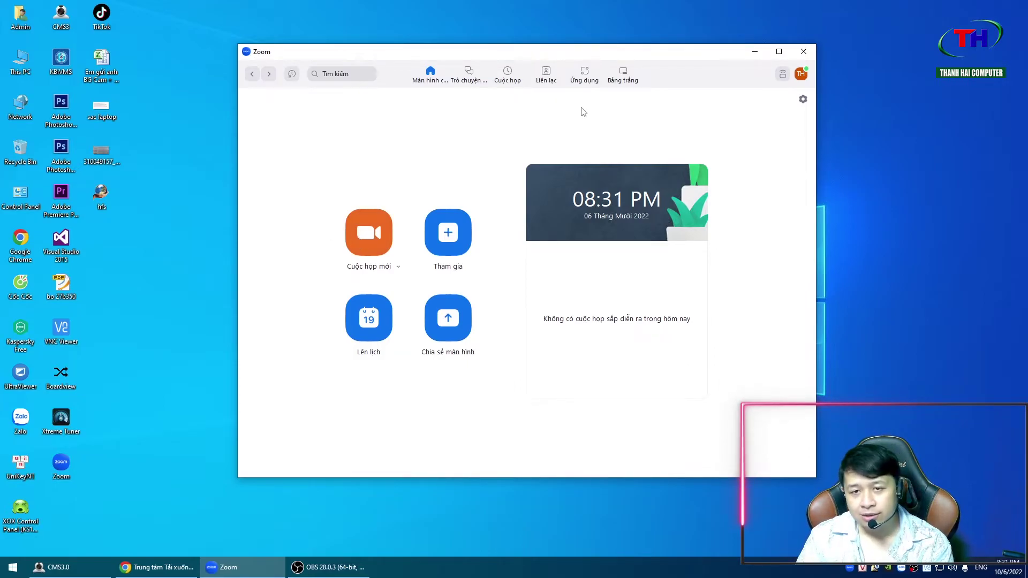
{"action": "left_click_drag", "start_coordinate": [548, 70], "coordinate": [556, 63]}
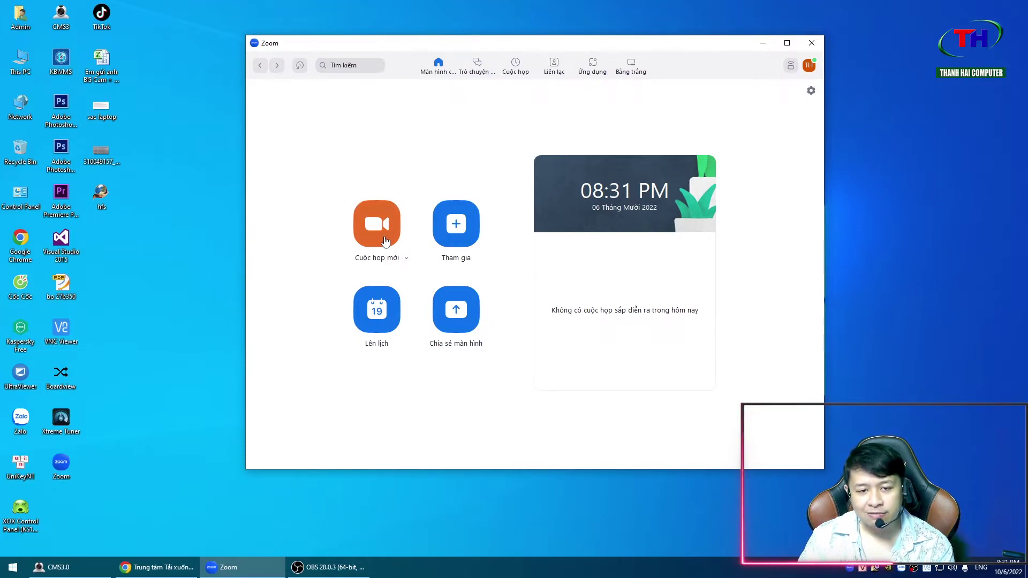
- Enable Sử dụng ID cuộc họp cá nhân (PMI) for new meetings and open Cài đặt PMI
{"action": "left_click", "coordinate": [407, 261]}
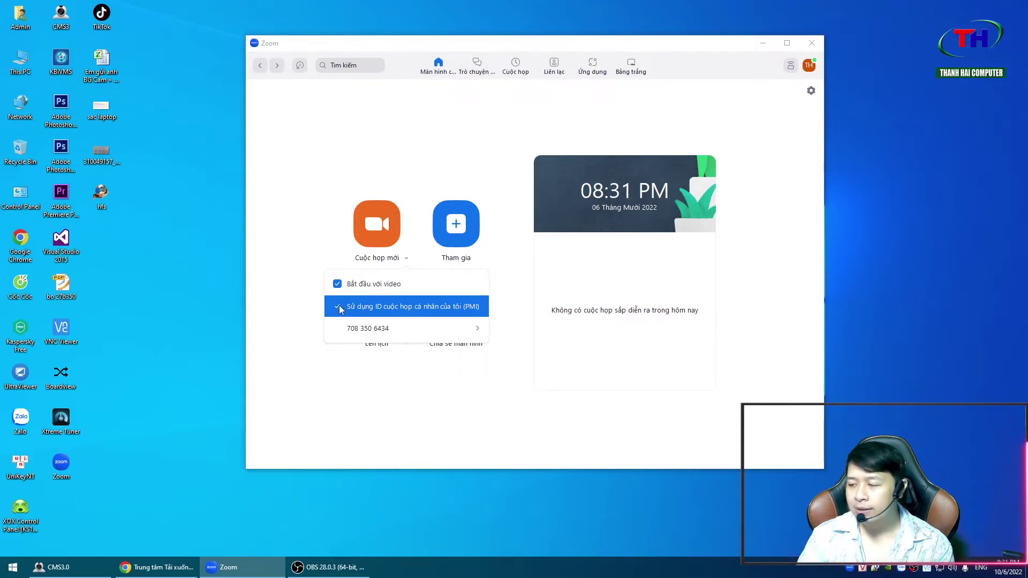
{"action": "mouse_move", "coordinate": [487, 334]}
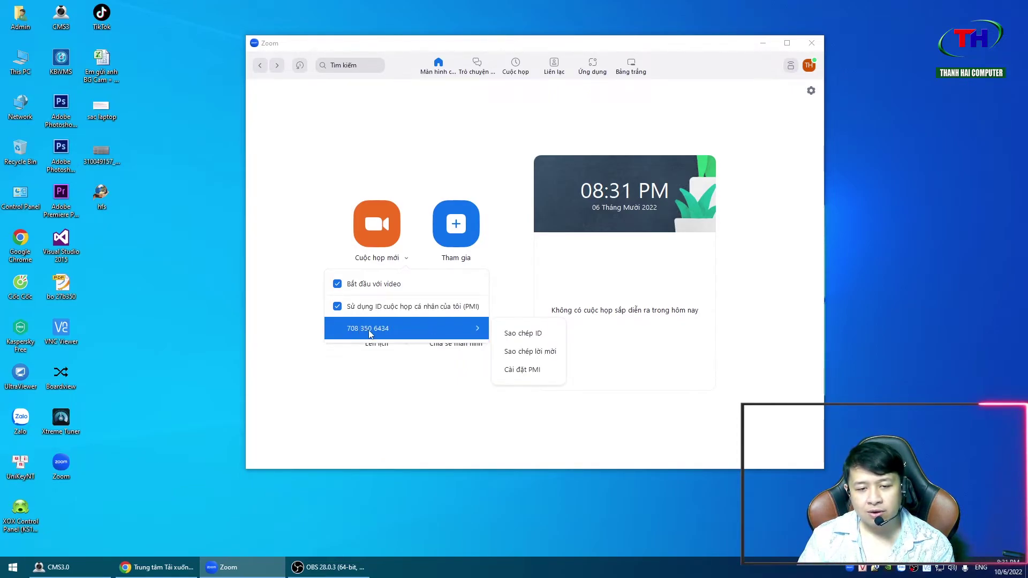
{"action": "left_click", "coordinate": [528, 373]}
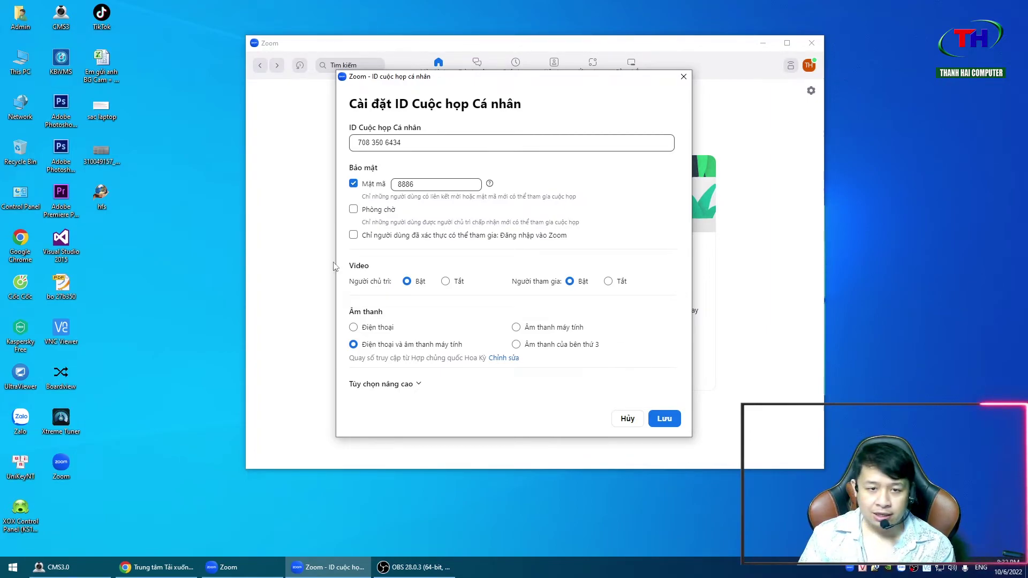
{"action": "left_click_drag", "start_coordinate": [417, 140], "coordinate": [236, 140]}
{"action": "left_click", "coordinate": [403, 146]}
{"action": "left_click_drag", "start_coordinate": [403, 146], "coordinate": [351, 143]}
{"action": "left_click", "coordinate": [425, 140]}
{"action": "left_click_drag", "start_coordinate": [425, 140], "coordinate": [296, 156]}
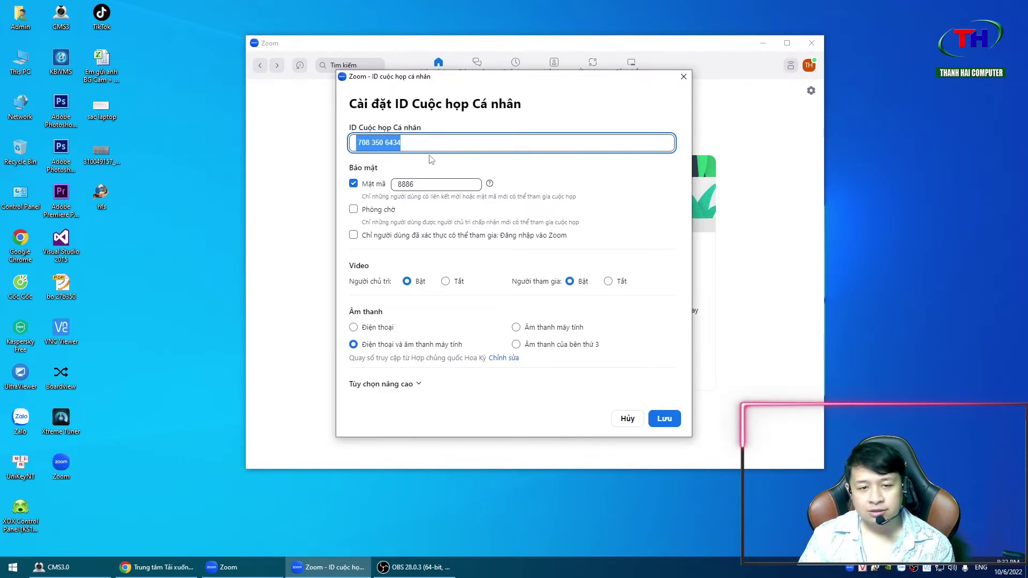
{"action": "left_click", "coordinate": [409, 143]}
{"action": "double_click", "coordinate": [411, 180]}
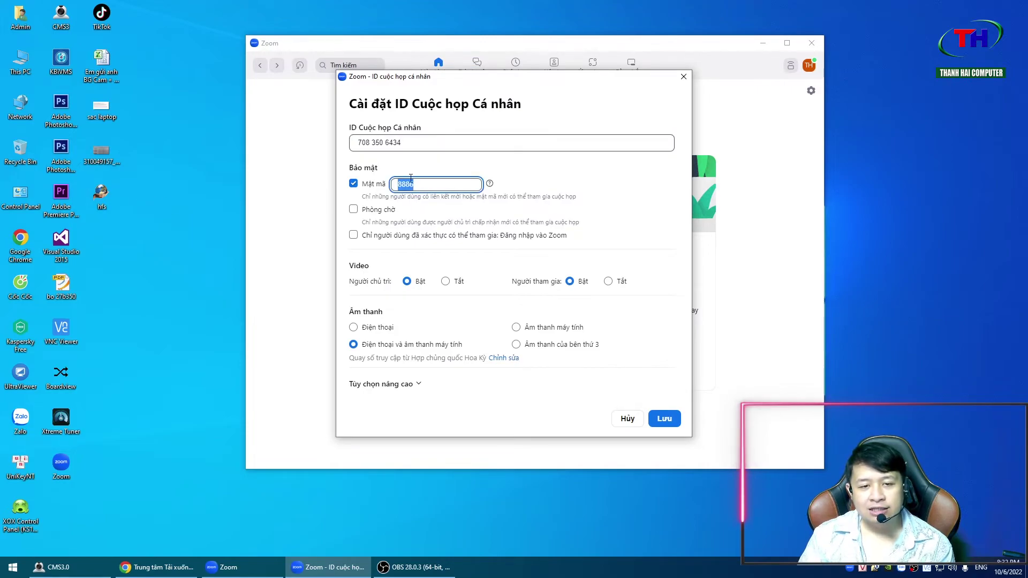
{"action": "left_click", "coordinate": [455, 183]}
{"action": "double_click", "coordinate": [455, 182]}
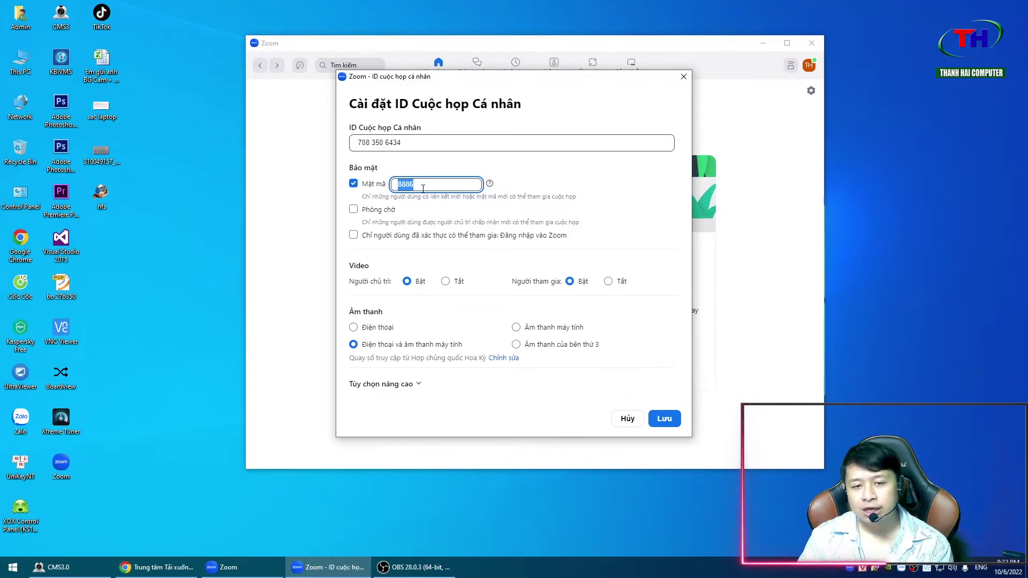
{"action": "left_click", "coordinate": [354, 211]}
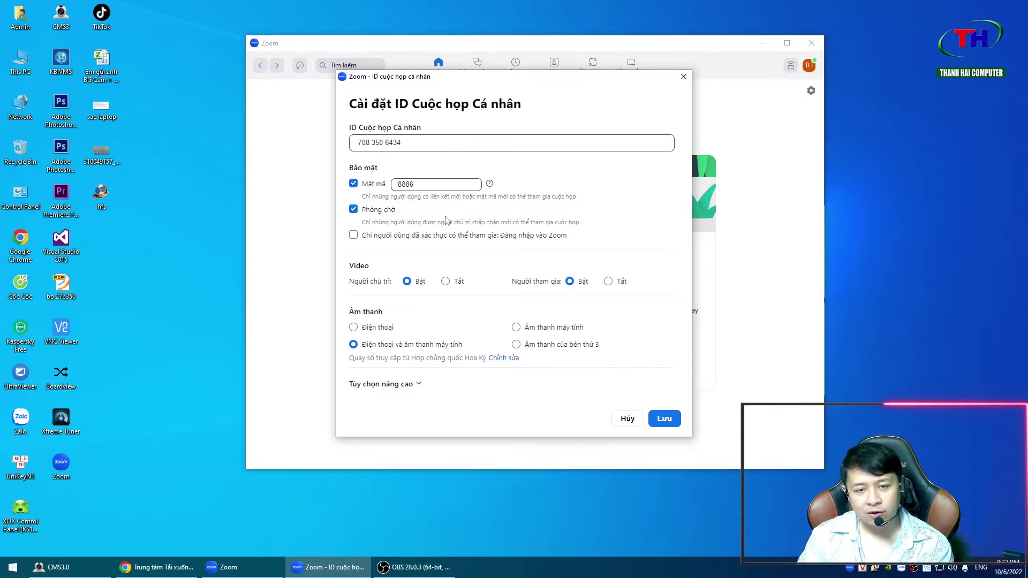
{"action": "left_click", "coordinate": [433, 139]}
{"action": "key", "text": "Tab"}
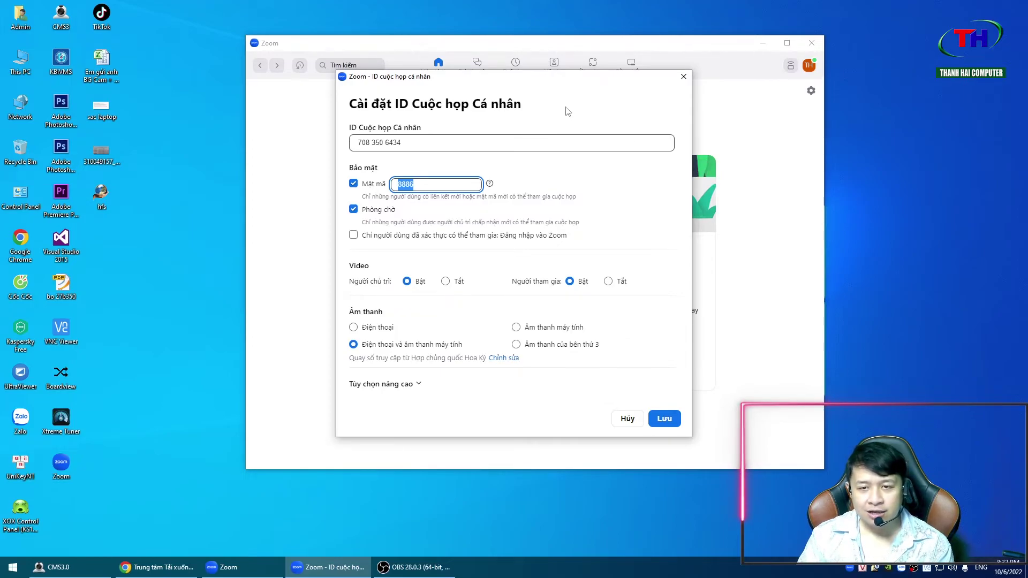
{"action": "left_click_drag", "start_coordinate": [537, 81], "coordinate": [537, 107]}
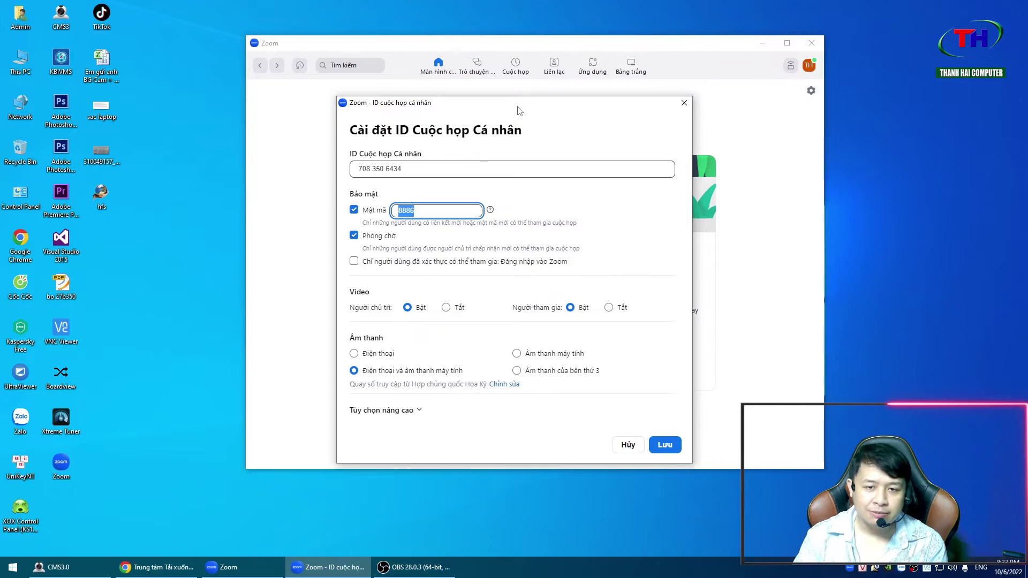
- Turn off the waiting room, keep passcode 8886, and save (Lưu) the PMI settings
{"action": "left_click_drag", "start_coordinate": [517, 110], "coordinate": [541, 107]}
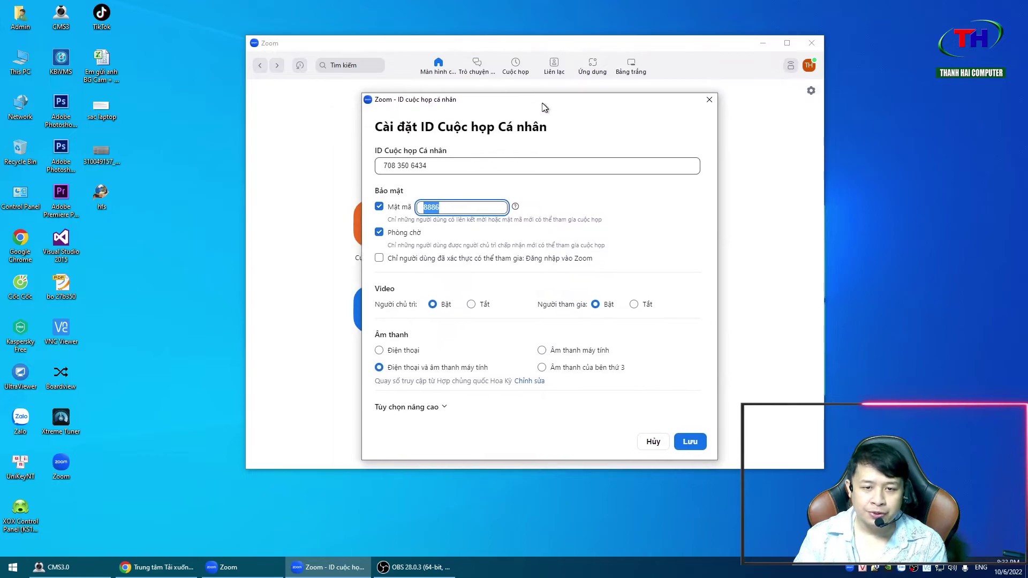
{"action": "left_click", "coordinate": [378, 234]}
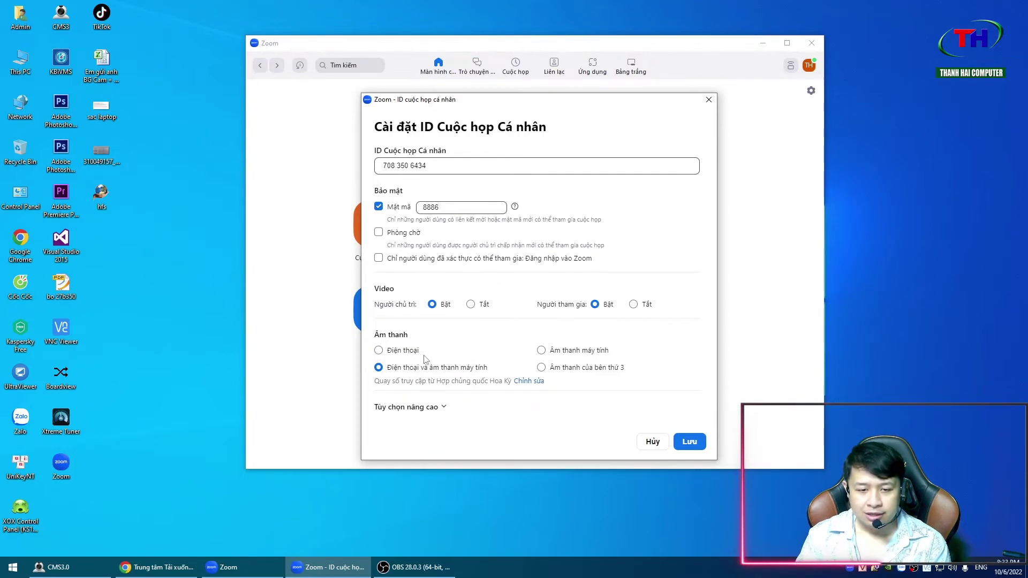
{"action": "left_click", "coordinate": [421, 408]}
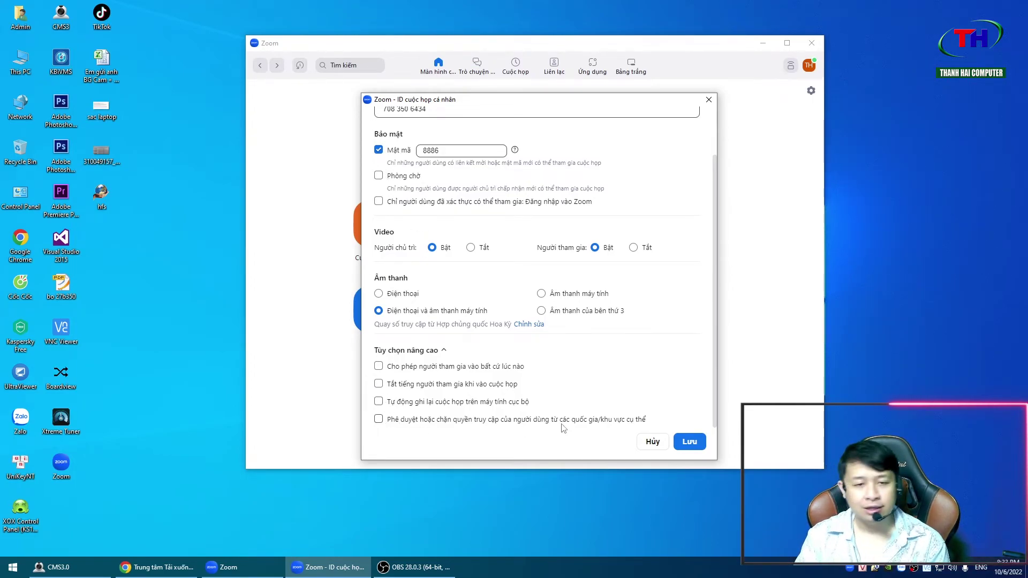
{"action": "scroll", "coordinate": [653, 213], "scroll_direction": "up", "scroll_amount": 2}
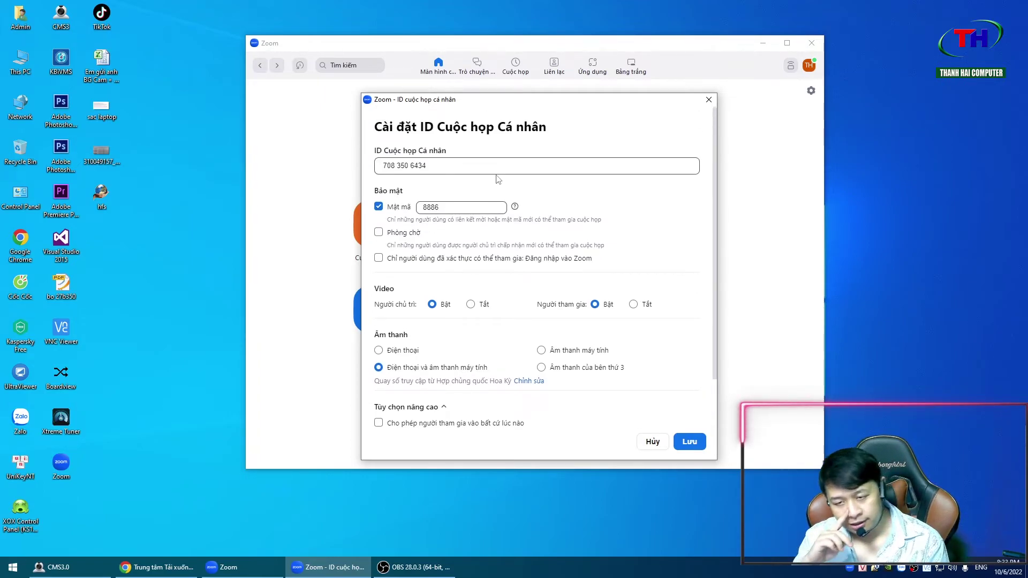
{"action": "key", "text": "Tab"}
{"action": "key", "text": "Tab"}
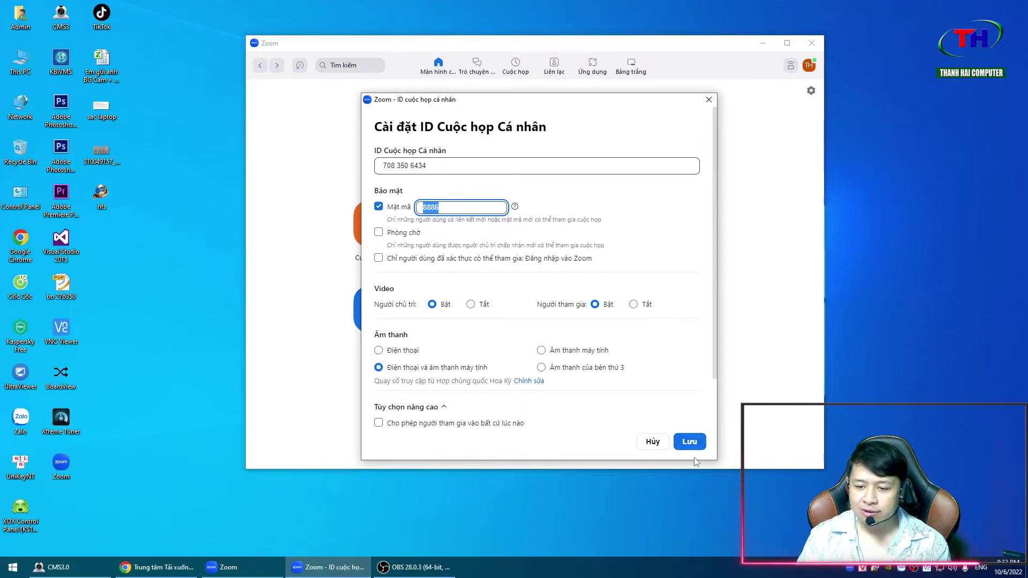
{"action": "left_click", "coordinate": [689, 442]}
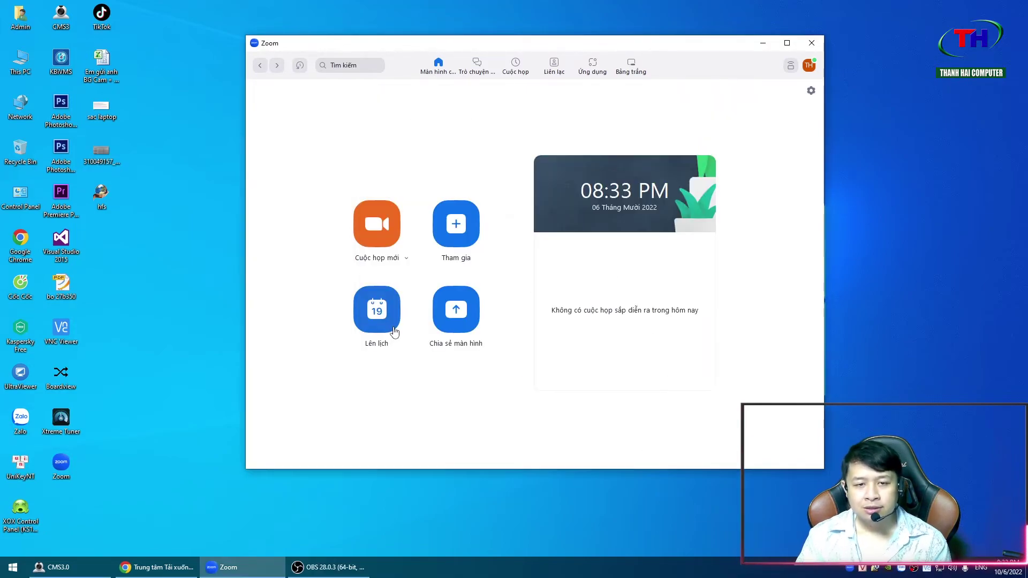
{"action": "right_click", "coordinate": [915, 220]}
{"action": "left_click", "coordinate": [921, 252]}
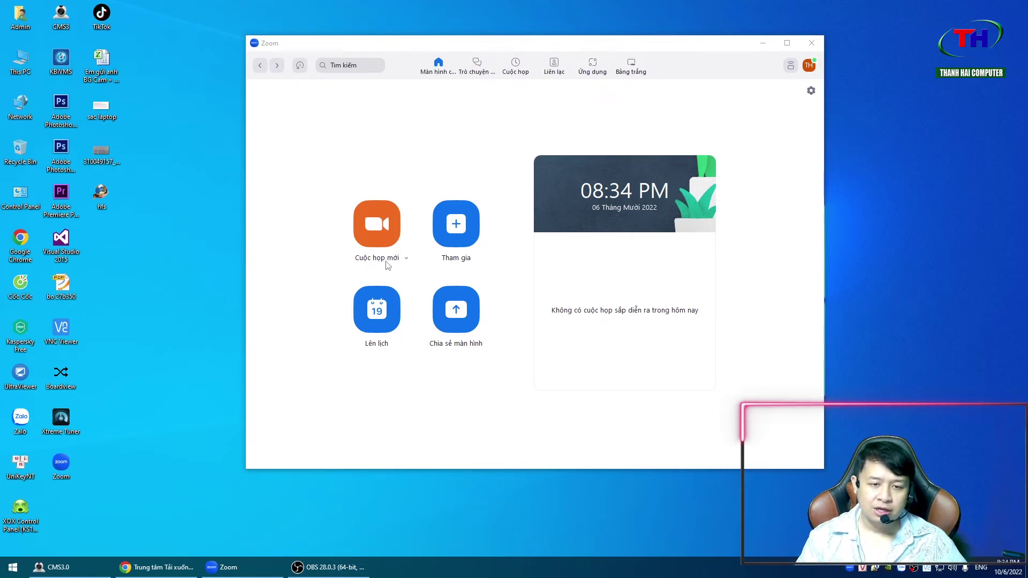
{"action": "right_click", "coordinate": [945, 255]}
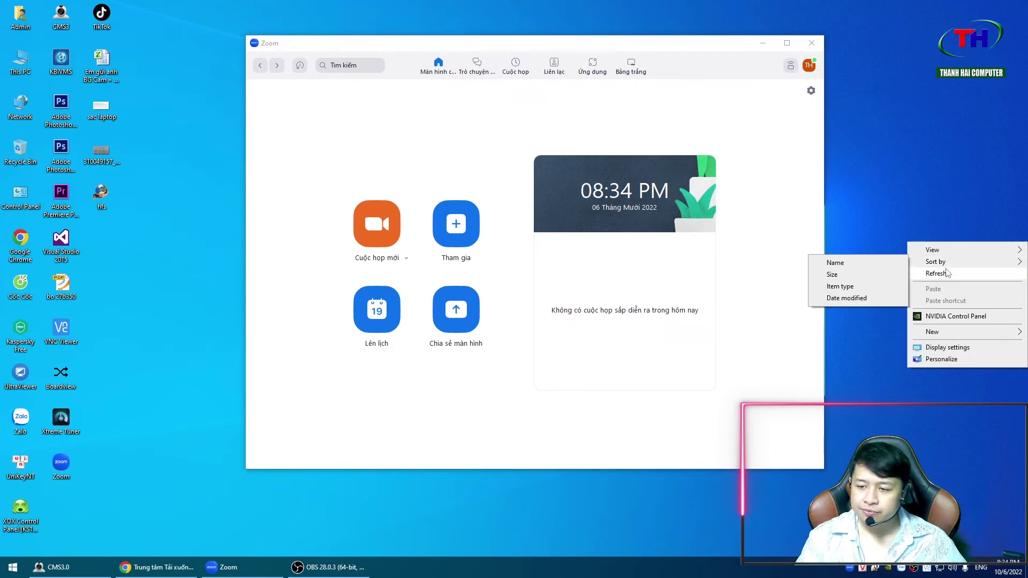
{"action": "left_click", "coordinate": [946, 273]}
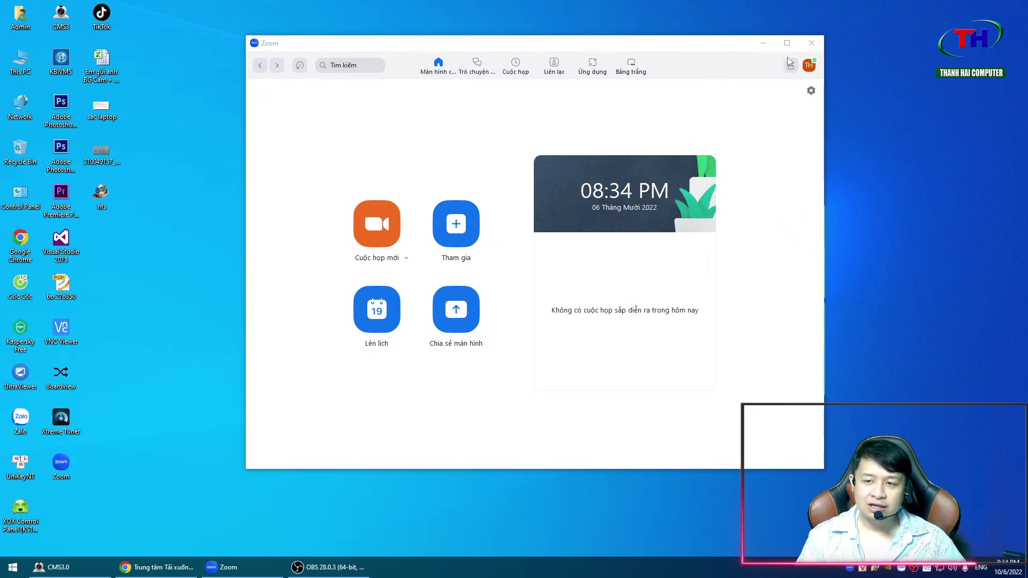
{"action": "right_click", "coordinate": [153, 248]}
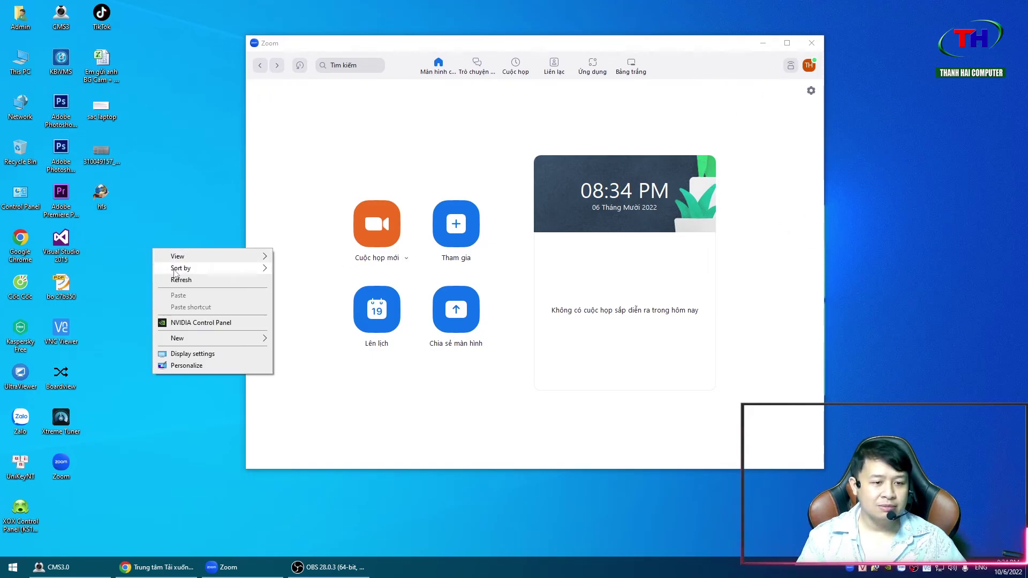
{"action": "left_click", "coordinate": [181, 285]}
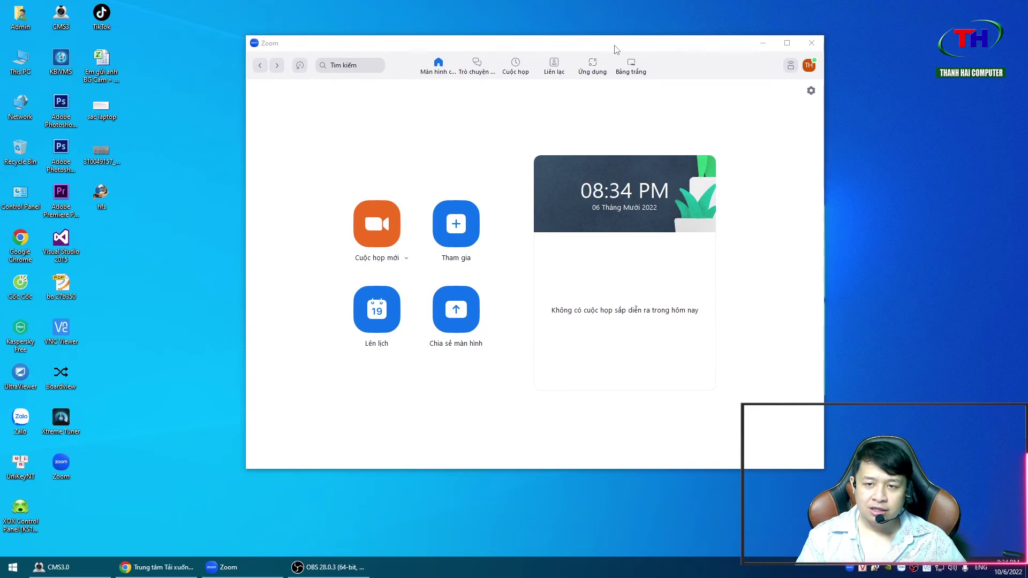
{"action": "left_click_drag", "start_coordinate": [615, 46], "coordinate": [636, 63]}
- Start an instant meeting (Cuộc họp mới), join with computer audio, and dismiss the Apps tip
{"action": "left_click", "coordinate": [396, 255]}
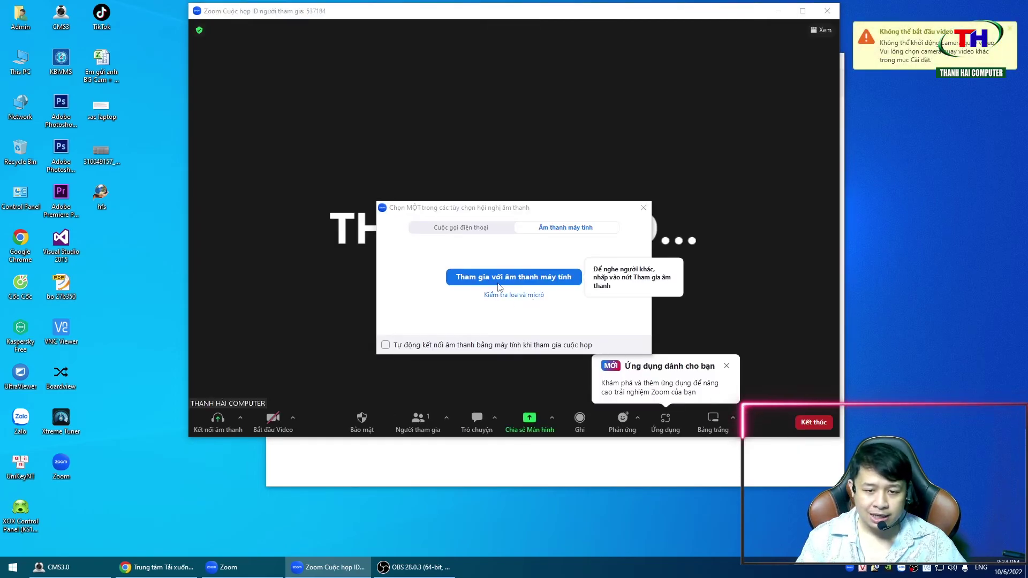
{"action": "left_click", "coordinate": [498, 278]}
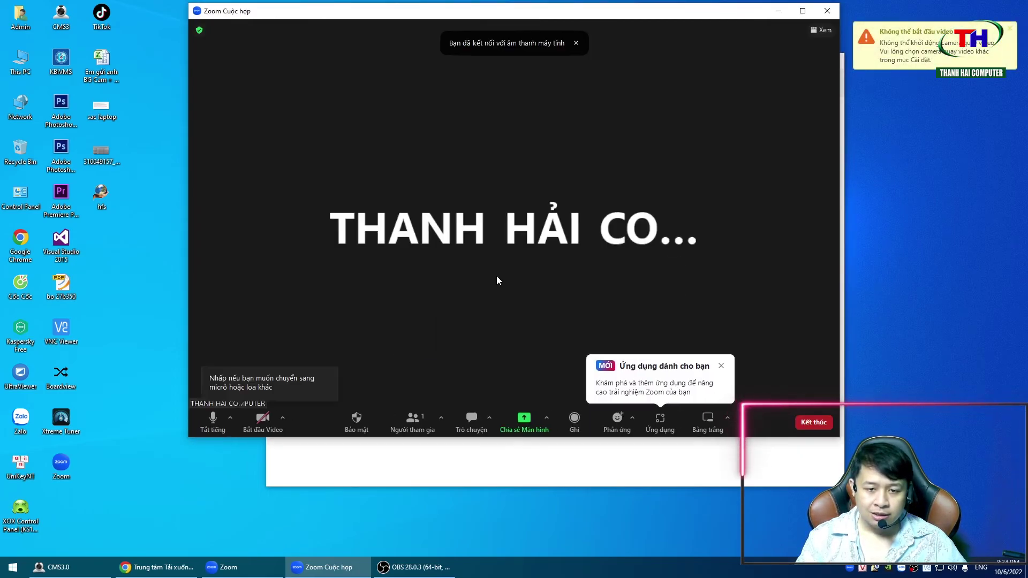
{"action": "left_click", "coordinate": [721, 367]}
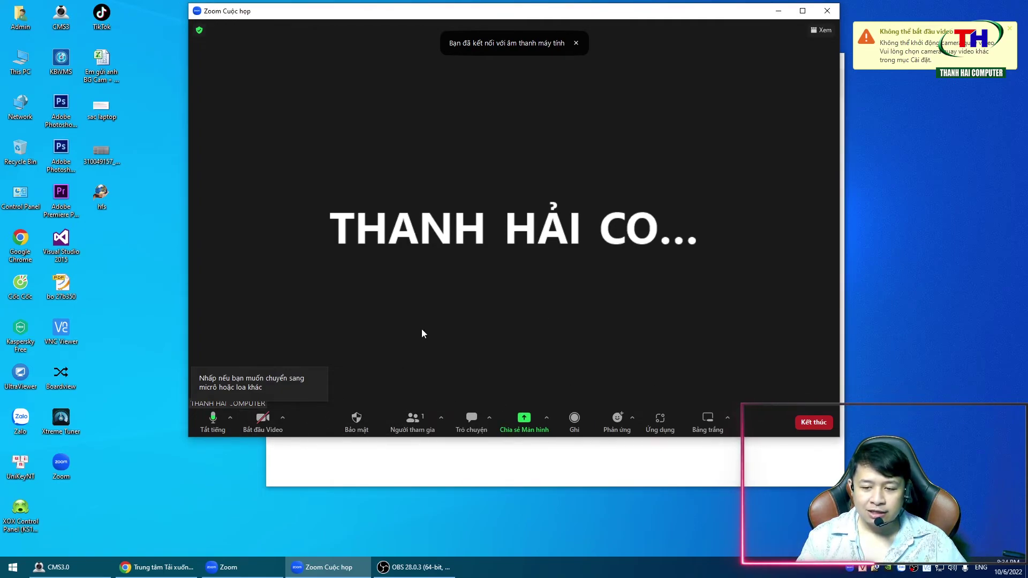
{"action": "left_click", "coordinate": [356, 422]}
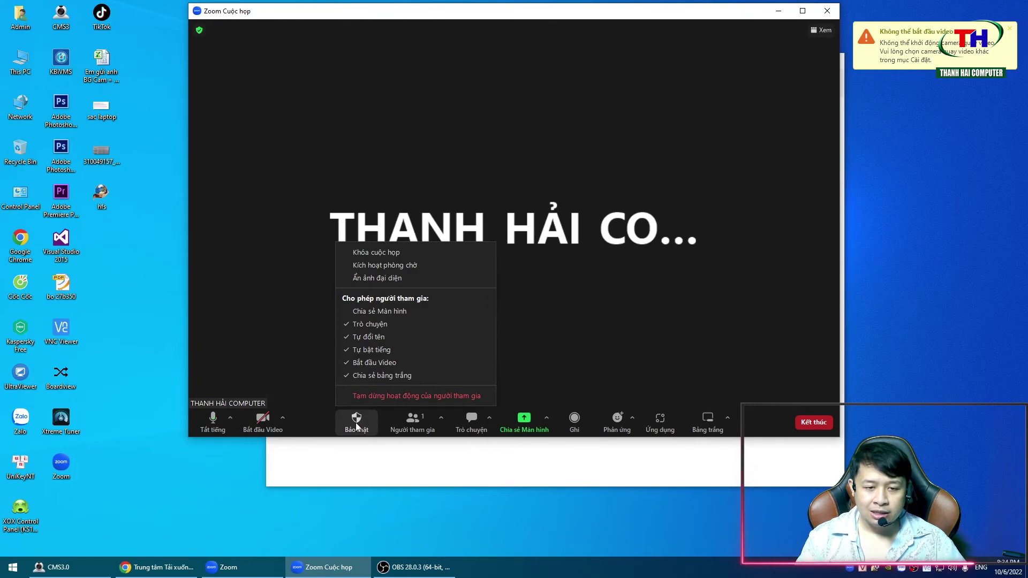
{"action": "left_click", "coordinate": [397, 266]}
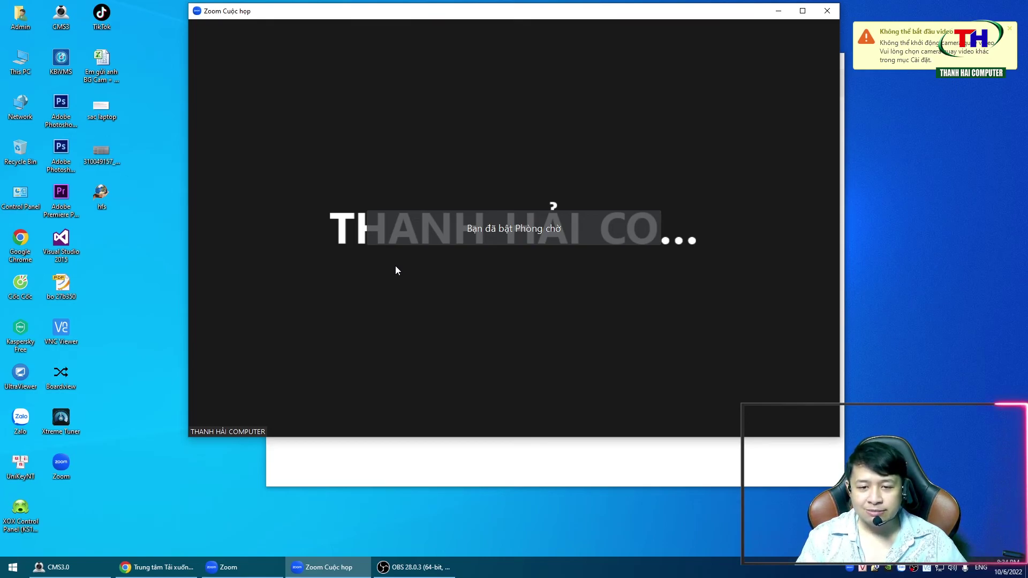
{"action": "left_click", "coordinate": [352, 423]}
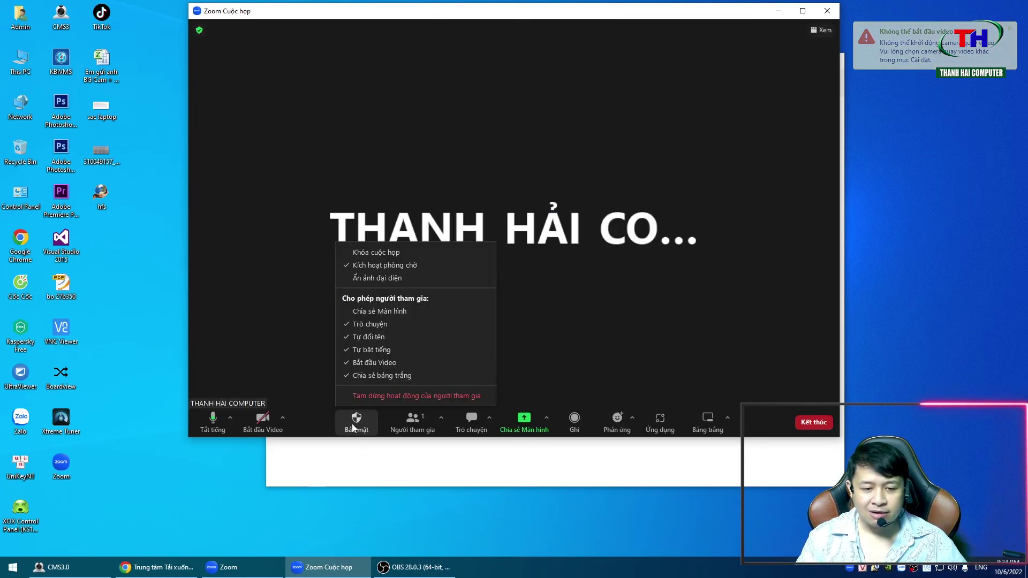
{"action": "left_click", "coordinate": [369, 266]}
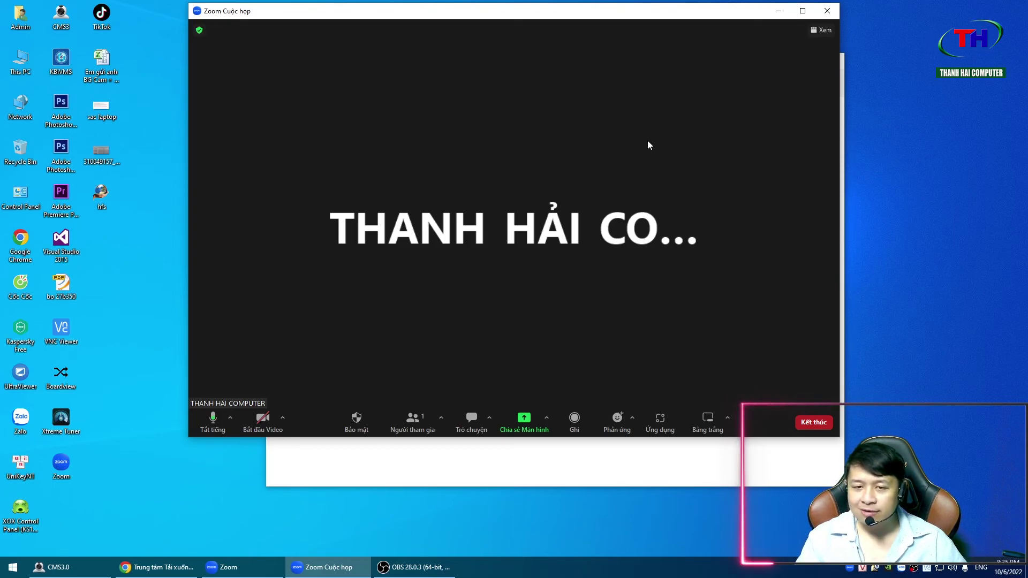
{"action": "left_click", "coordinate": [356, 420]}
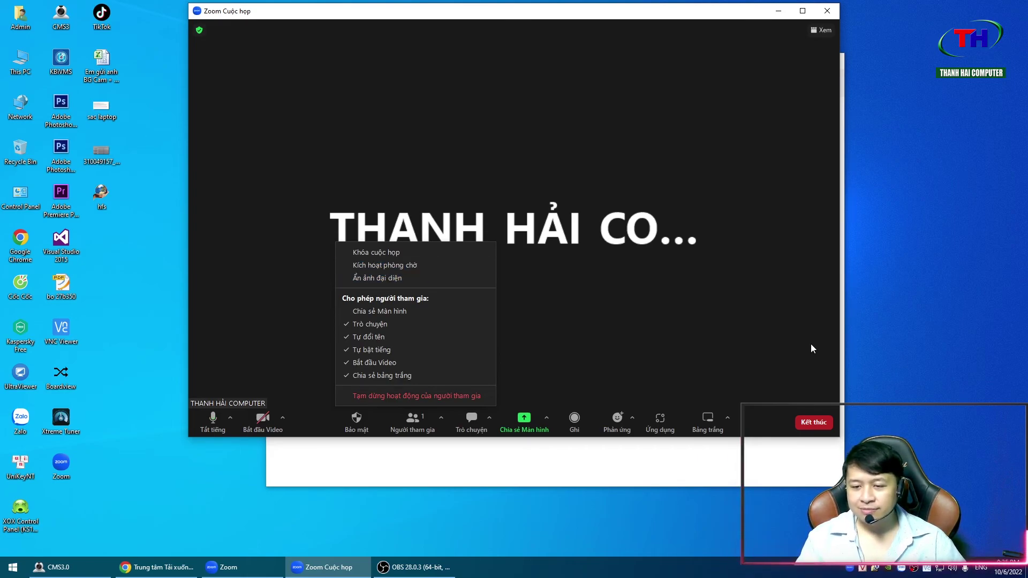
{"action": "left_click", "coordinate": [589, 139]}
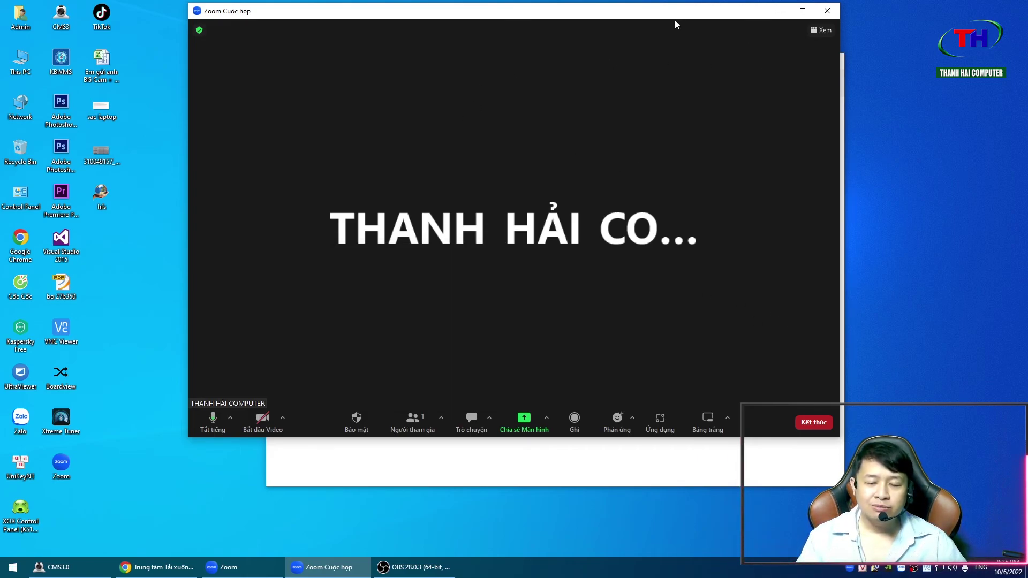
{"action": "left_click_drag", "start_coordinate": [594, 15], "coordinate": [649, 21]}
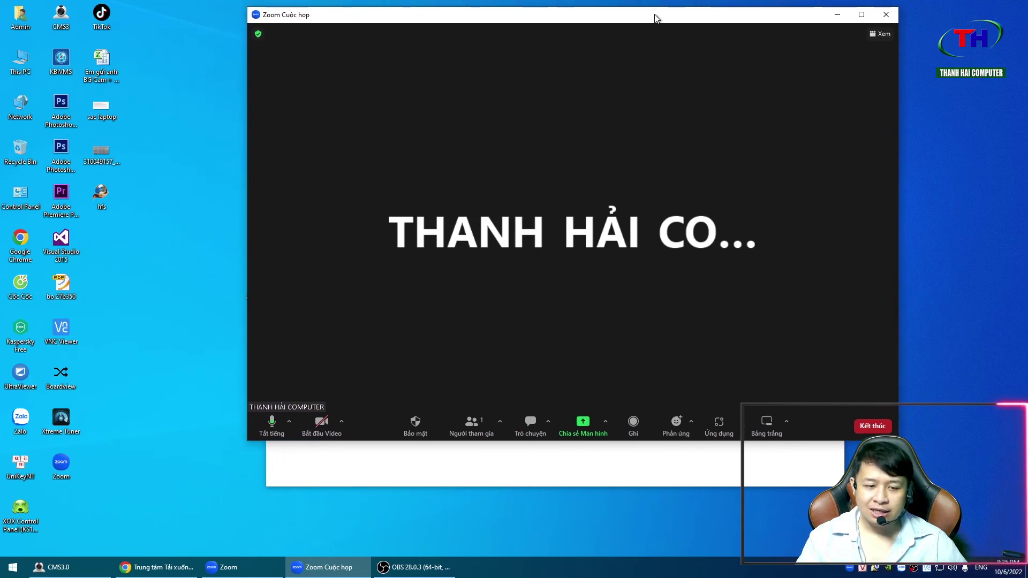
{"action": "left_click_drag", "start_coordinate": [755, 17], "coordinate": [717, 23]}
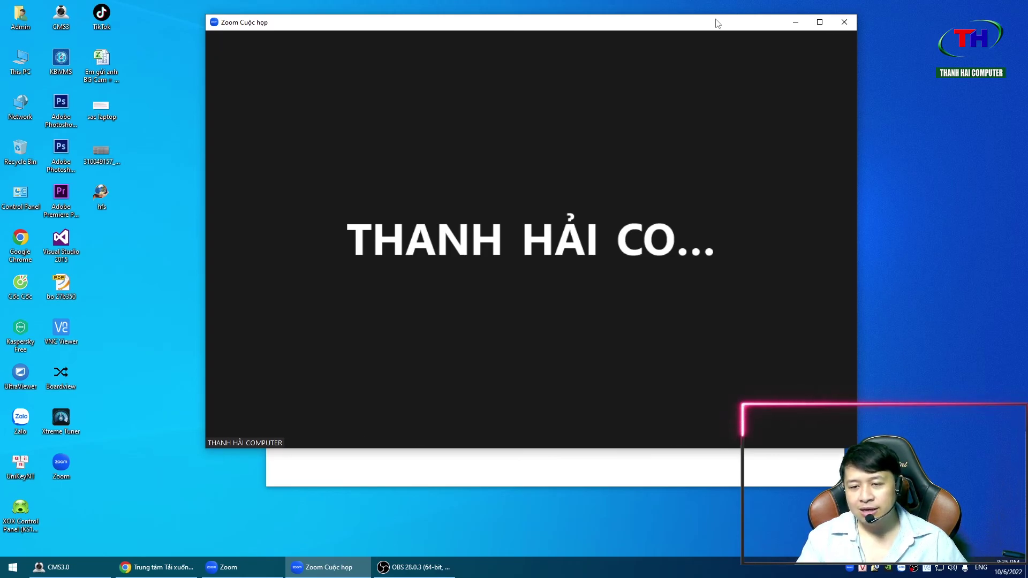
- End the test meeting for all participants and refresh the desktop
{"action": "left_click", "coordinate": [816, 431]}
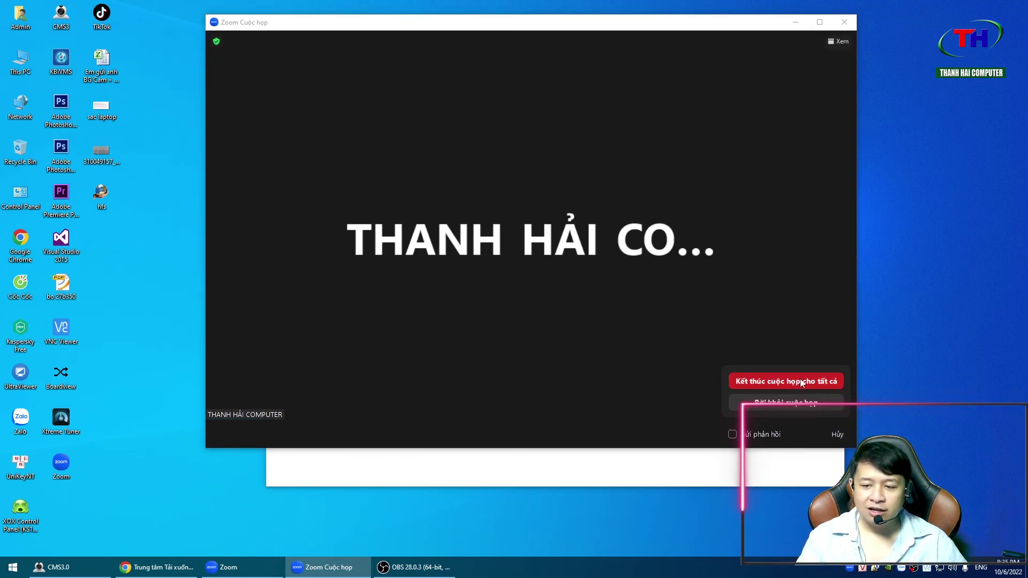
{"action": "left_click", "coordinate": [786, 381]}
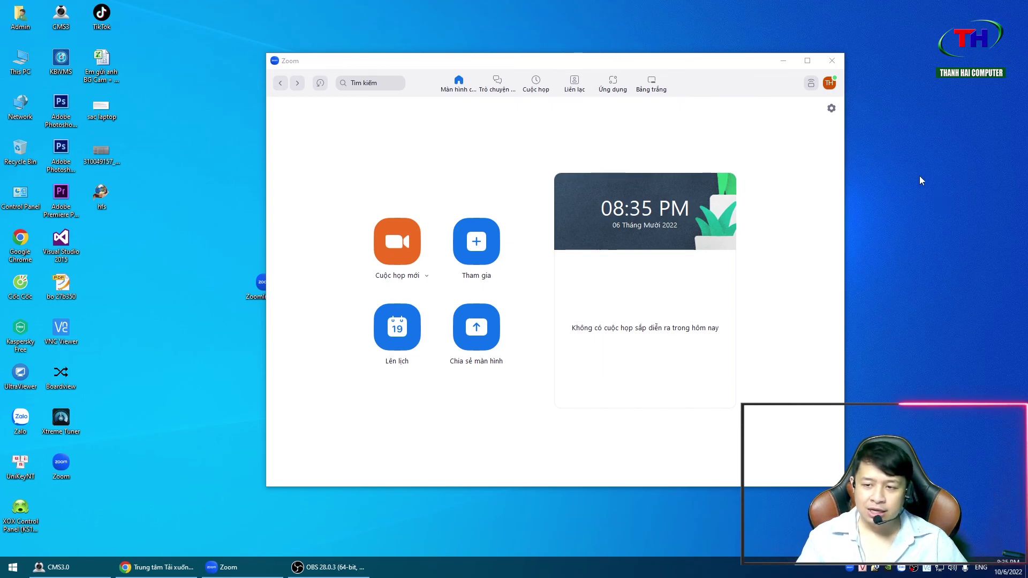
{"action": "right_click", "coordinate": [920, 176]}
{"action": "left_click", "coordinate": [938, 212]}
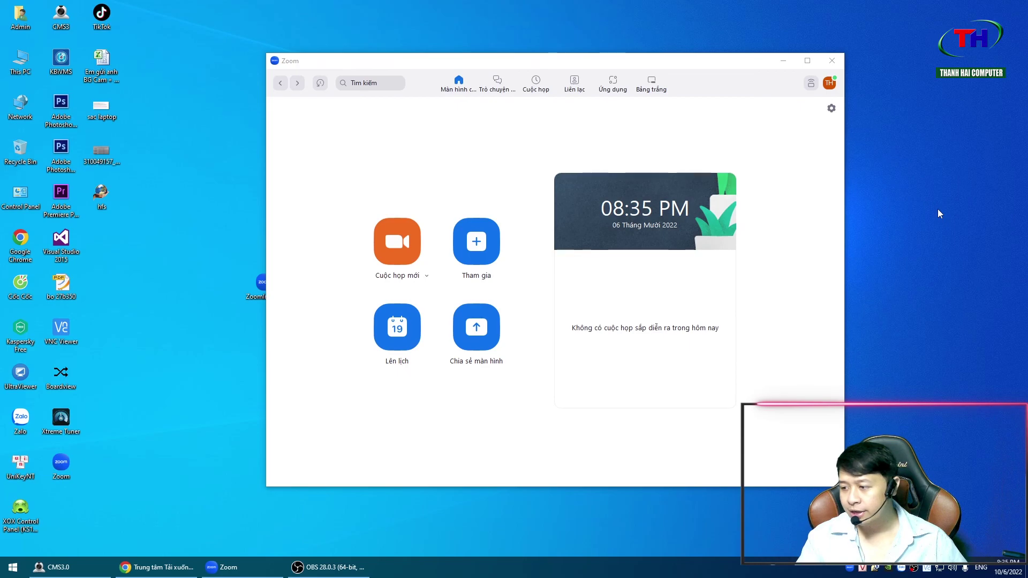